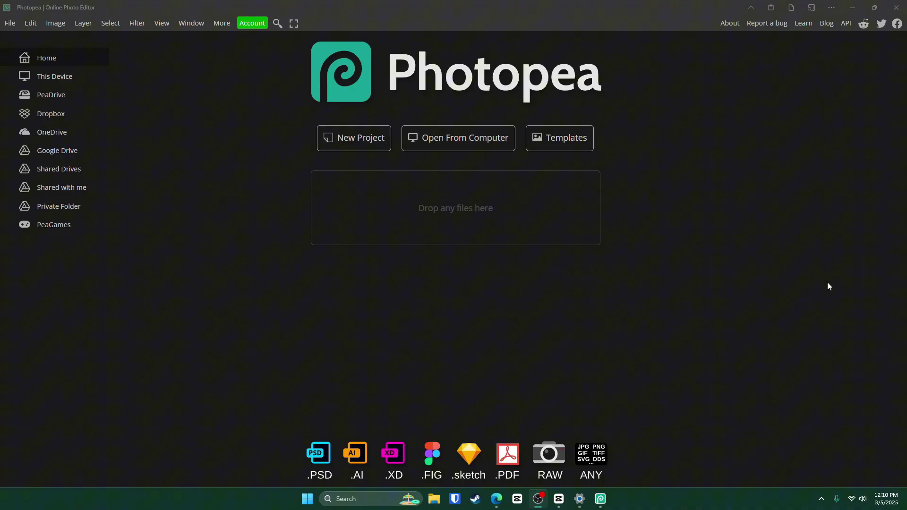
Create a new white 1000 × 1000 px project and view the Pexels plugin details
click(348, 144)
click(736, 122)
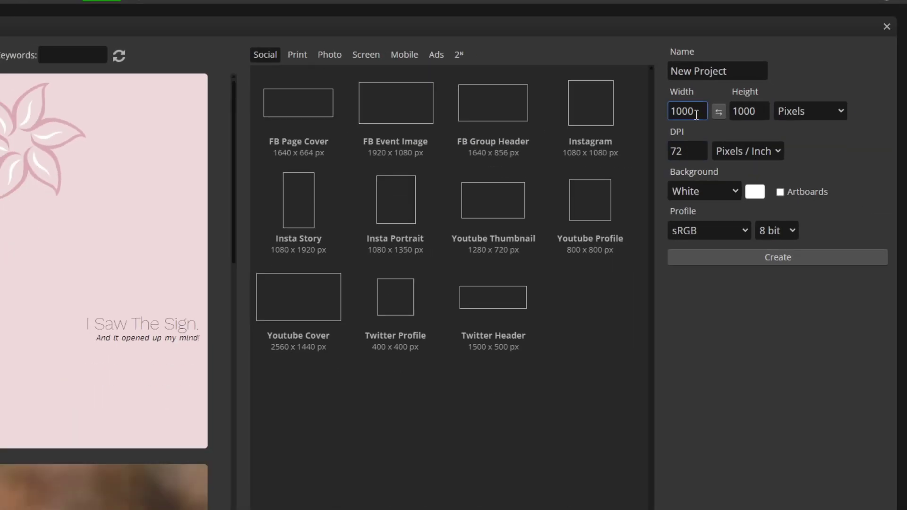
drag(697, 115, 650, 116)
double_click(742, 111)
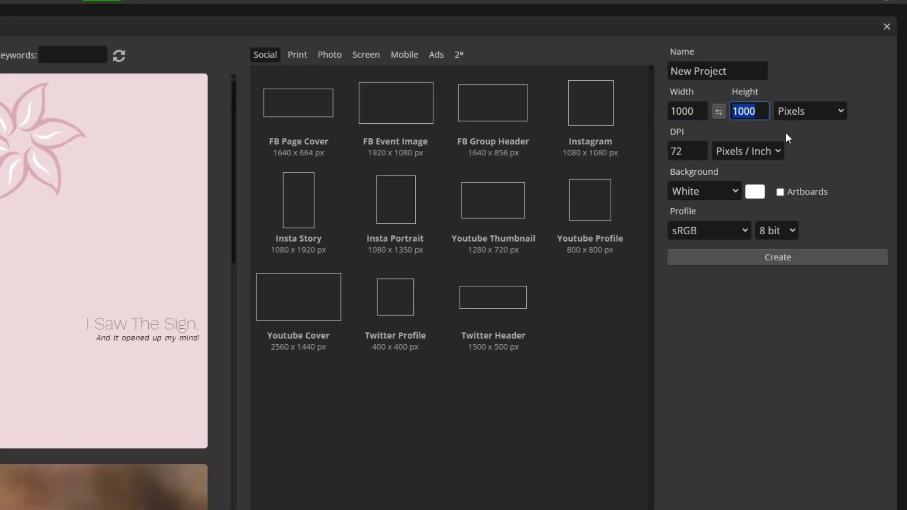
click(863, 260)
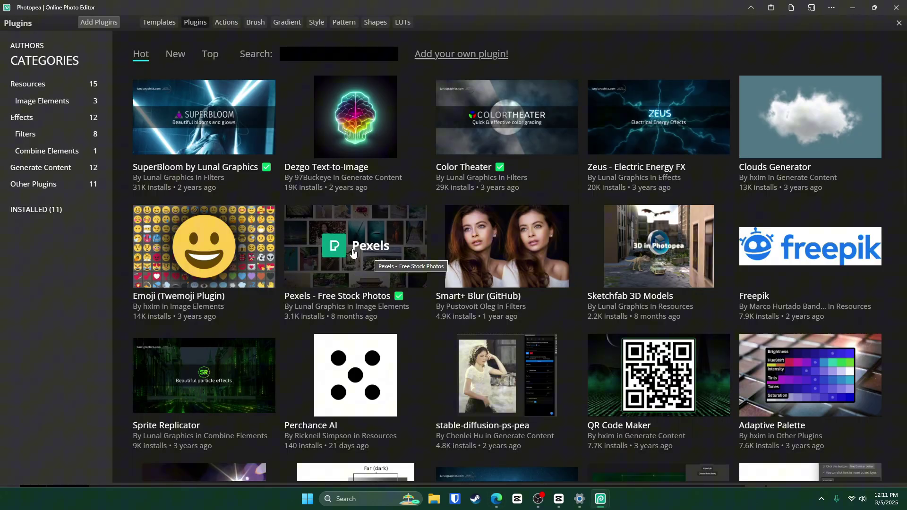
click(354, 254)
Search the Pexels stock photo panel for 'ocean' and browse the results
click(899, 27)
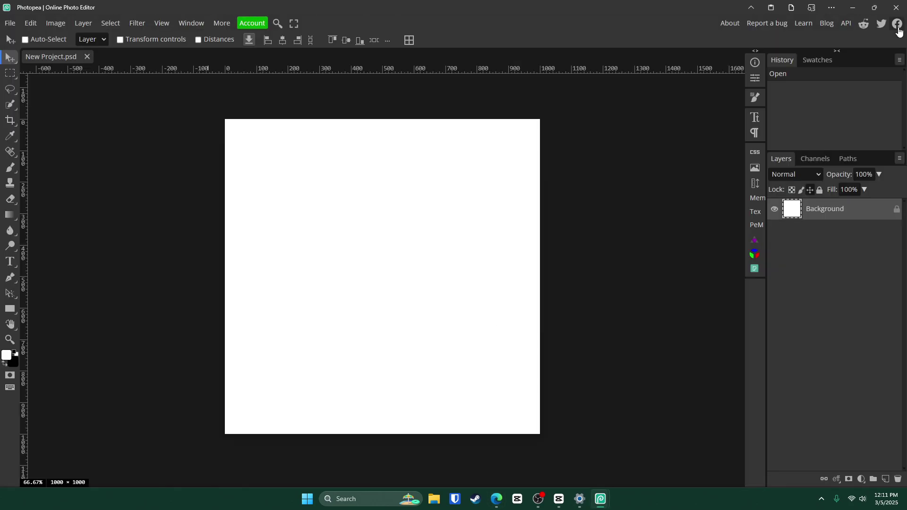
click(754, 270)
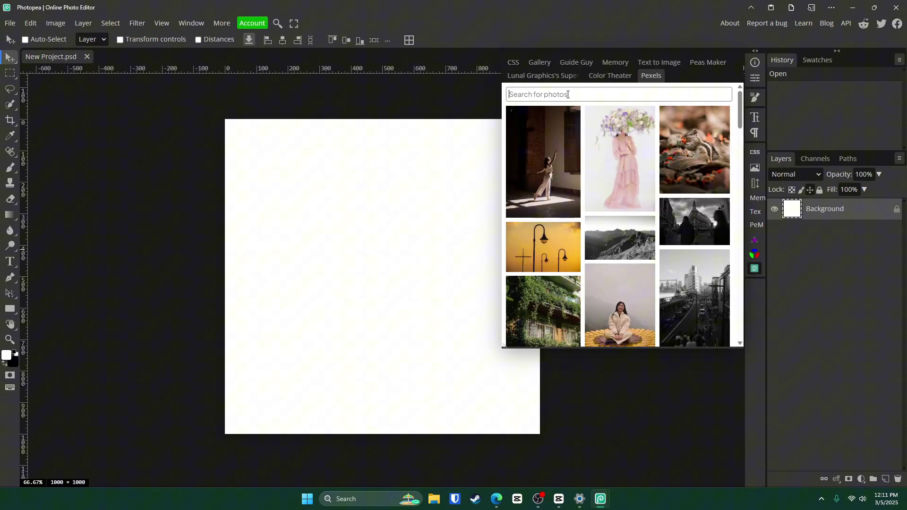
click(567, 95)
text(ocean)
key(Return)
scroll(605, 217, down, 5)
Copy the cartoon ocean image from the browser and paste it to fill the canvas
key(alt+Tab)
double_click(457, 90)
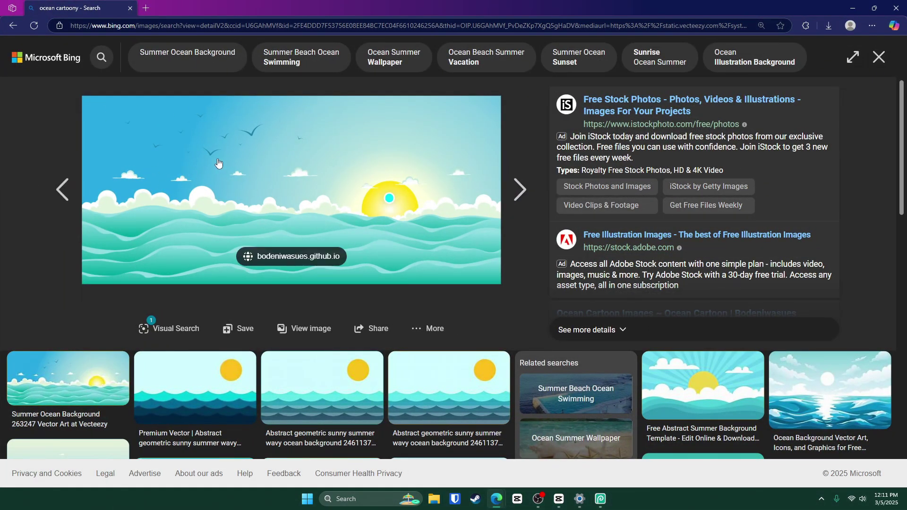
right_click(214, 158)
click(293, 196)
key(alt+Tab)
click(357, 222)
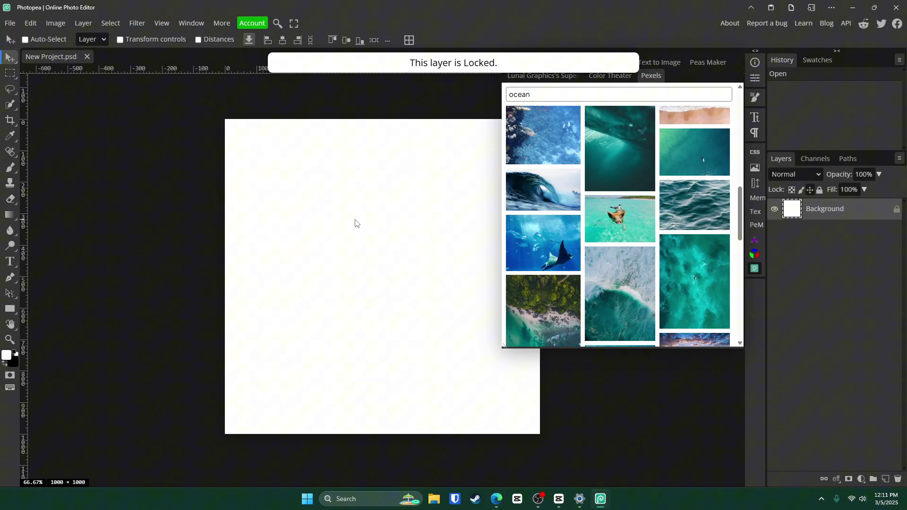
key(ctrl+v)
drag(353, 223, 410, 344)
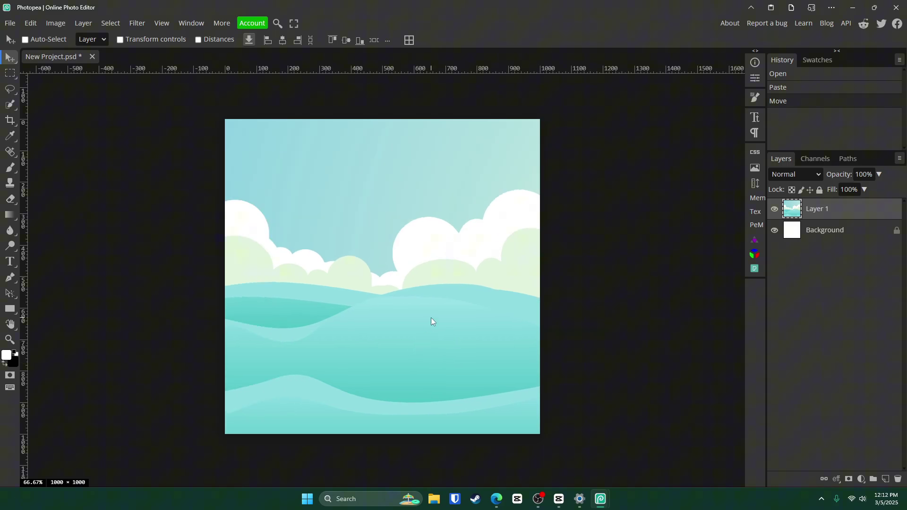
key(alt+Tab)
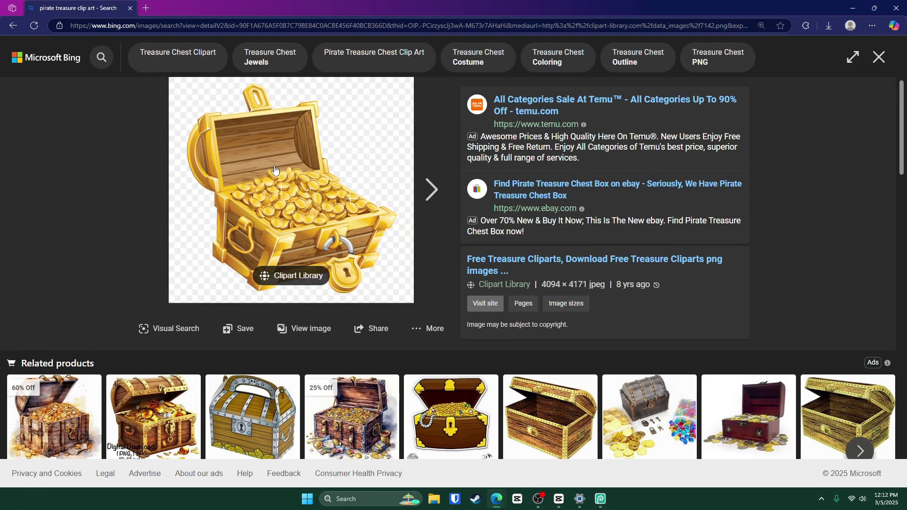
Paste the treasure chest clip art from the browser as a new layer
right_click(274, 188)
click(312, 230)
key(alt+Tab)
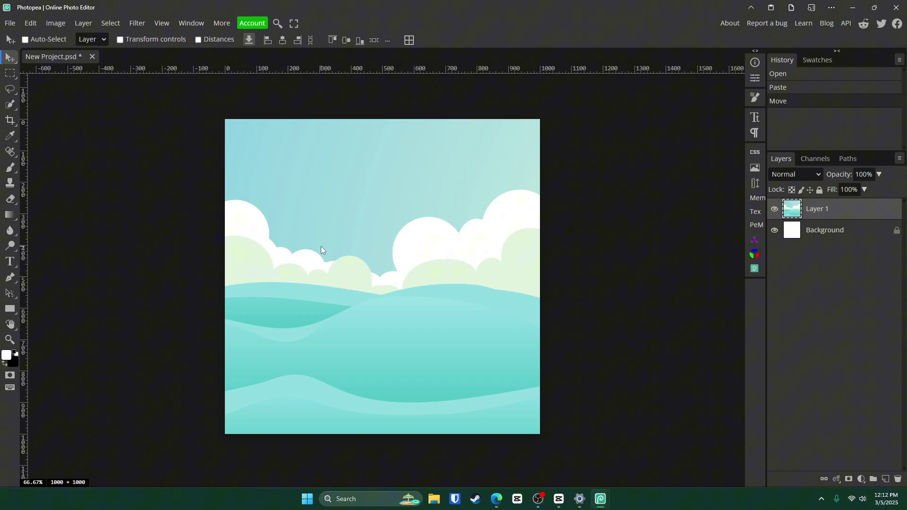
key(ctrl+v)
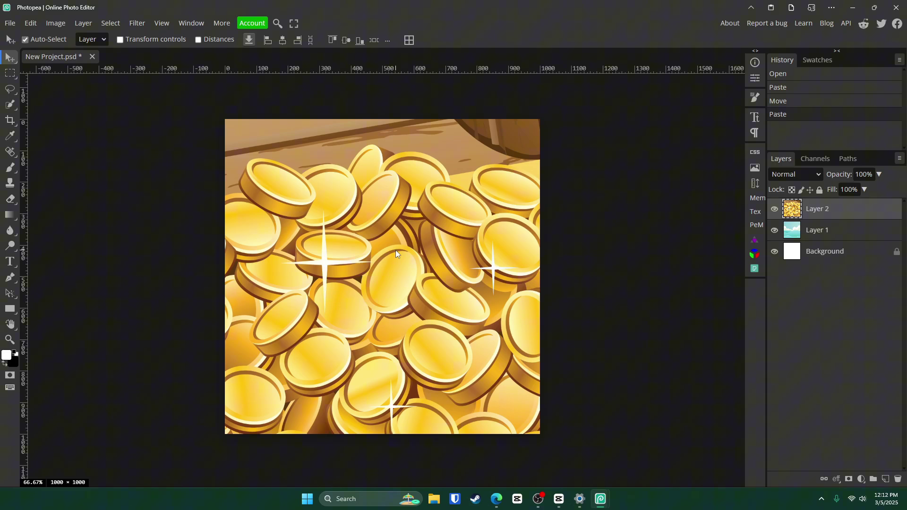
Scale the chest down to sit centred over the ocean scene
key(ctrl+t)
drag(396, 250, 516, 240)
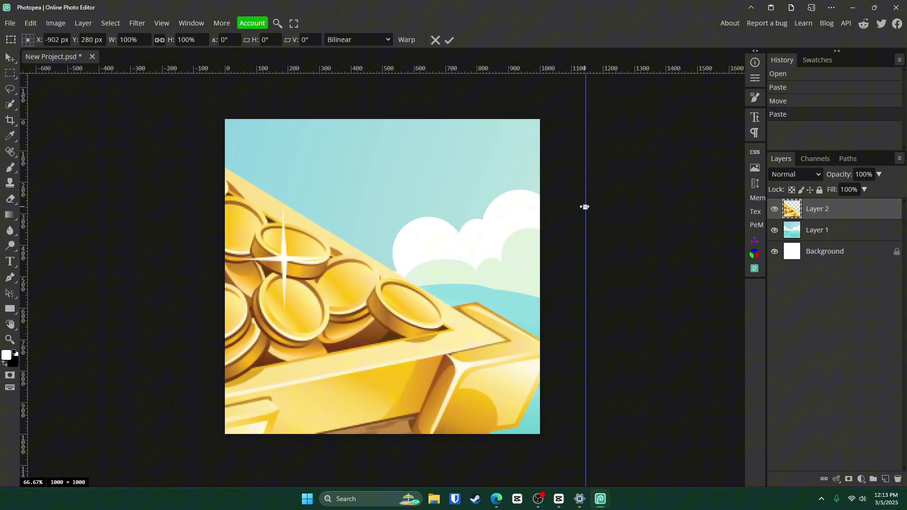
drag(585, 207, 428, 296)
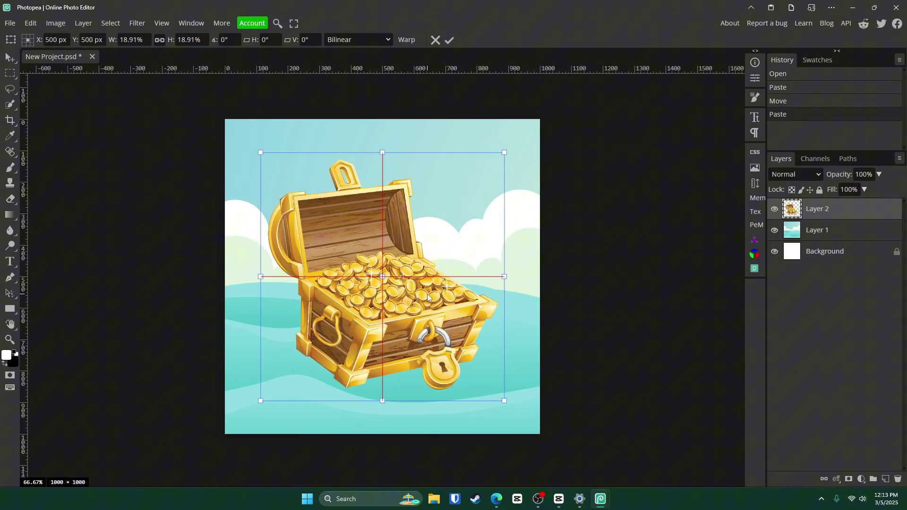
click(449, 40)
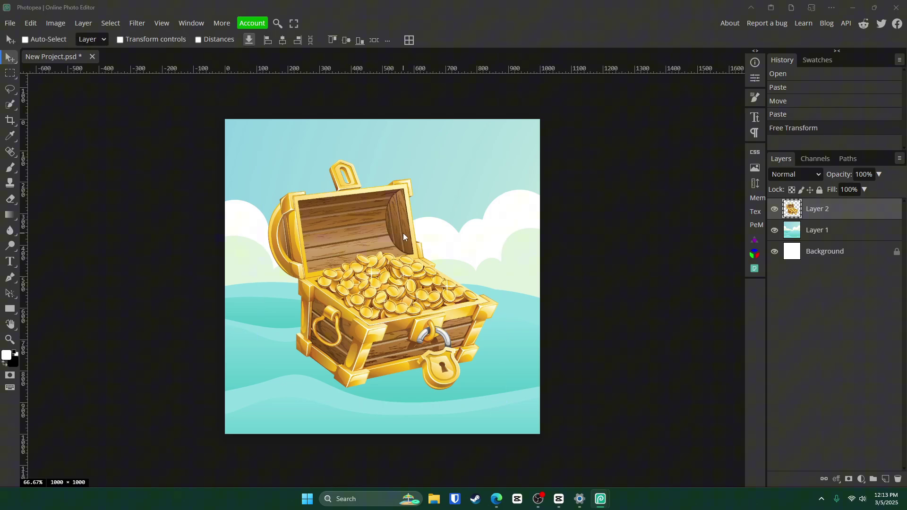
Type 'TREASURE' over the chest as 24 px white text in the Anton font
click(11, 262)
click(330, 268)
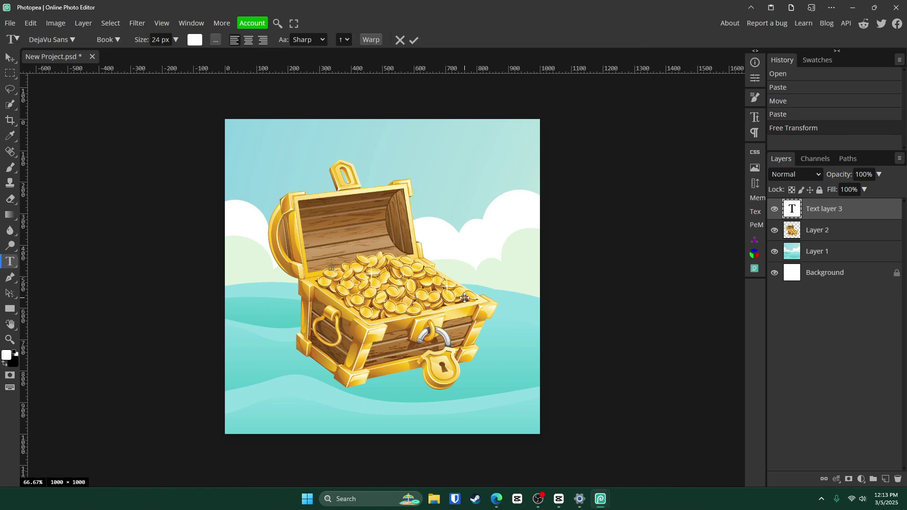
text(TREASURE)
key(ctrl+a)
click(52, 40)
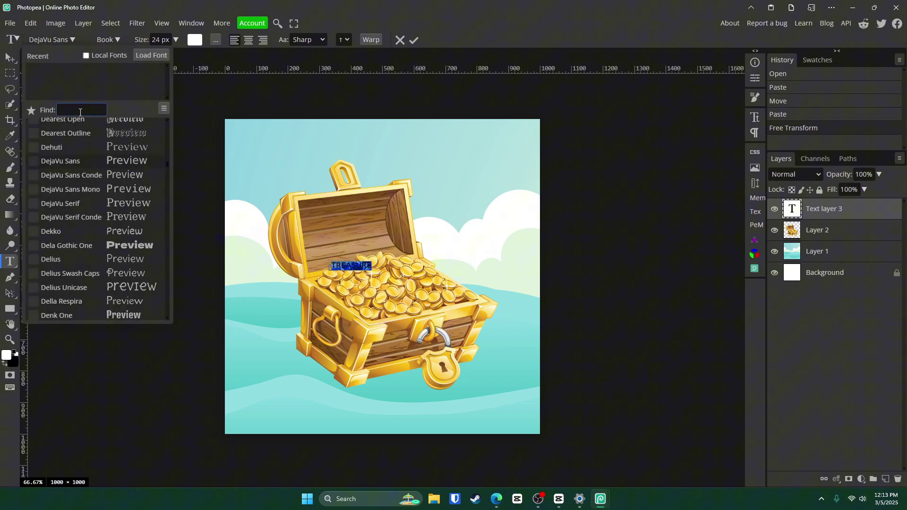
text(anton)
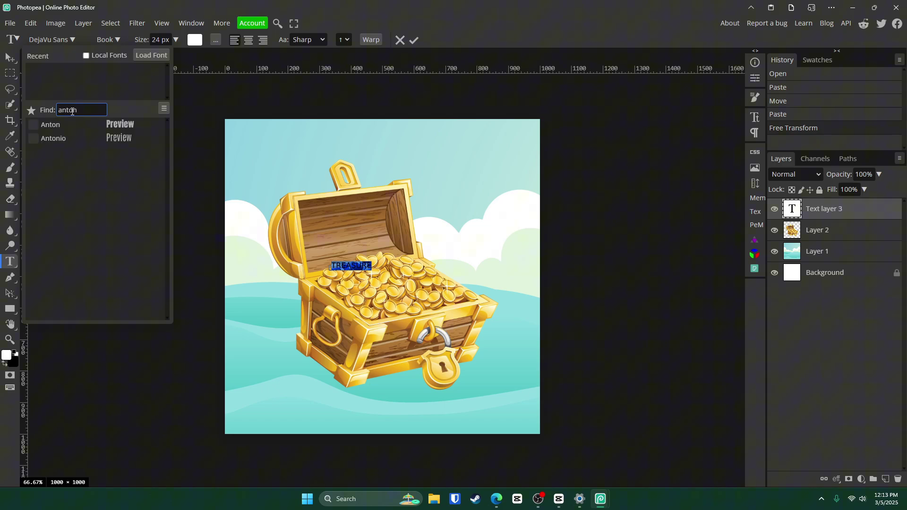
click(52, 122)
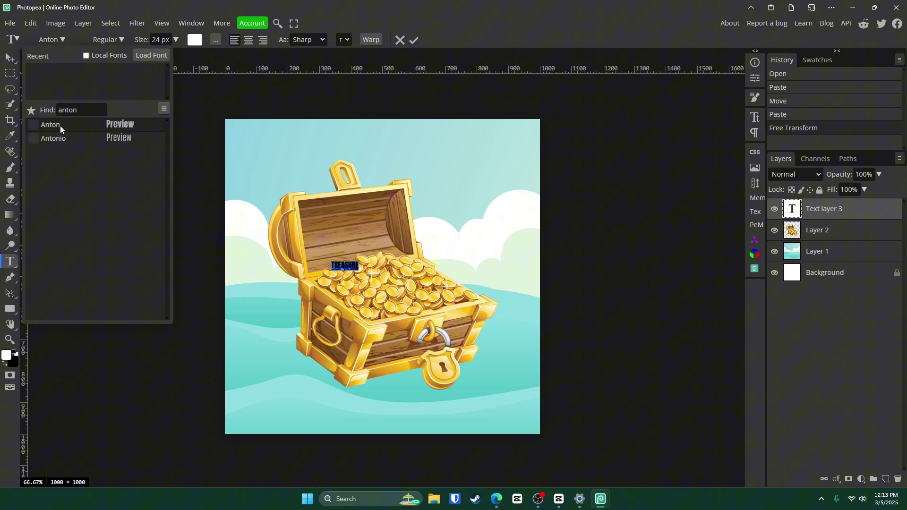
click(413, 41)
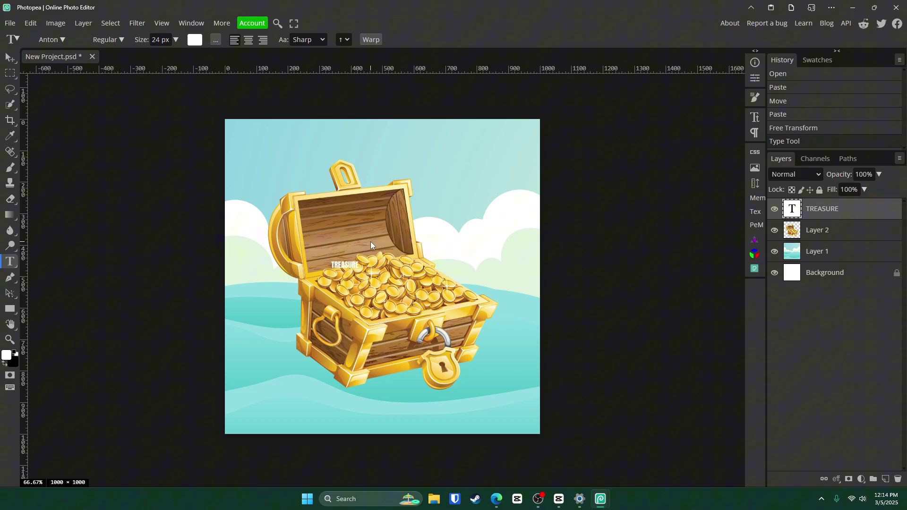
Enlarge TREASURE across the chest and move a duplicate of it below
key(ctrl+alt+t)
drag(360, 261, 474, 235)
click(347, 41)
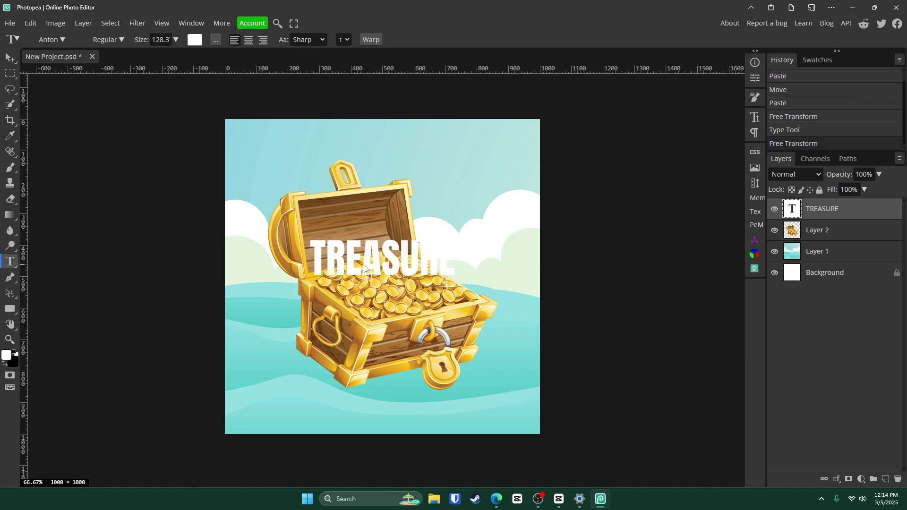
key(ctrl+j)
key(v)
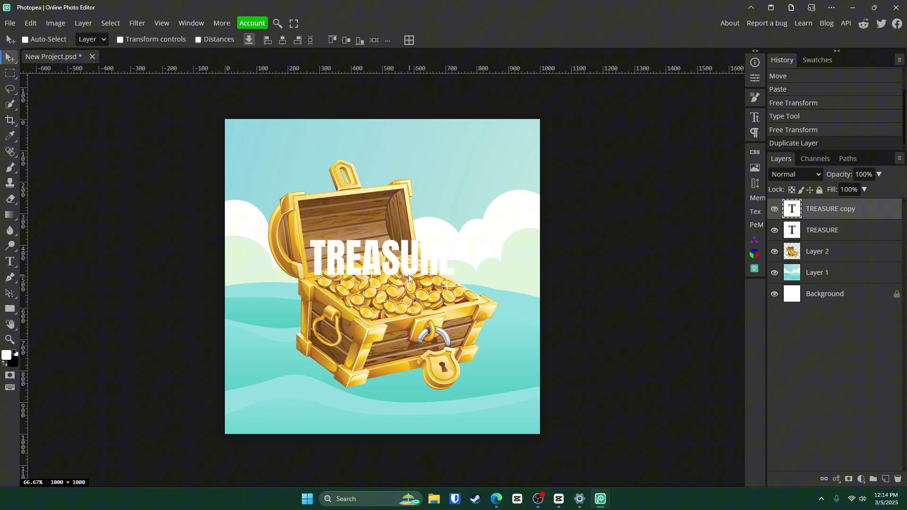
drag(377, 262, 376, 299)
Retype the duplicate as 'HUNTER' and centre it under TREASURE
key(t)
click(377, 296)
text(HU)
key(ctrl+a)
text(HUNTER)
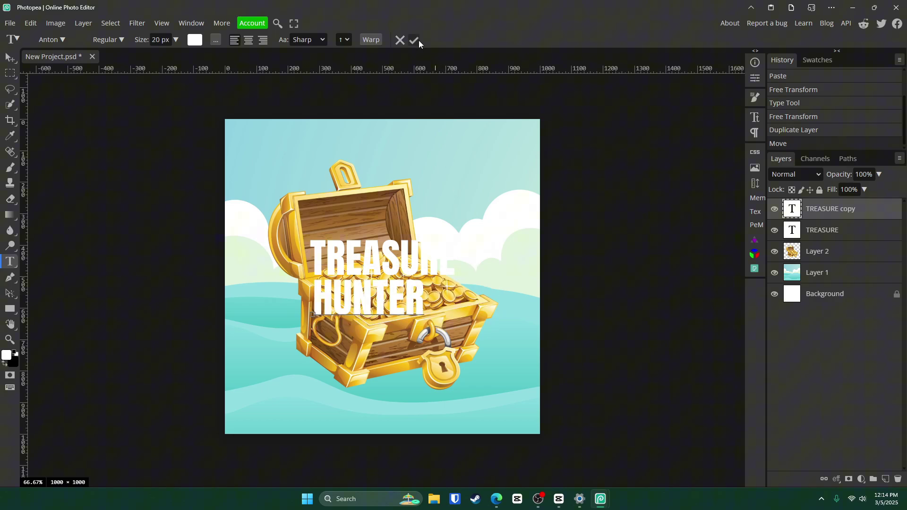
click(414, 40)
key(v)
drag(384, 297, 399, 295)
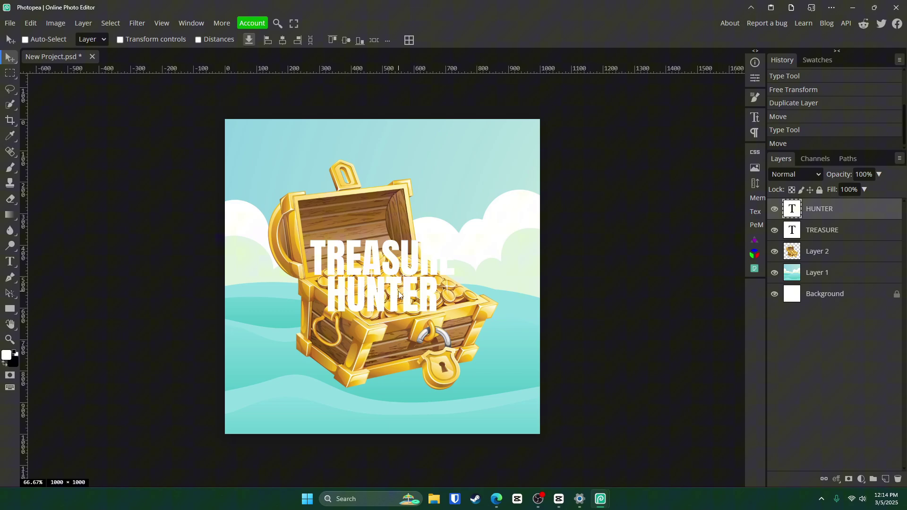
Select the TREASURE layer and browse the installed layer style packs in Plugins
ctrl+click(350, 263)
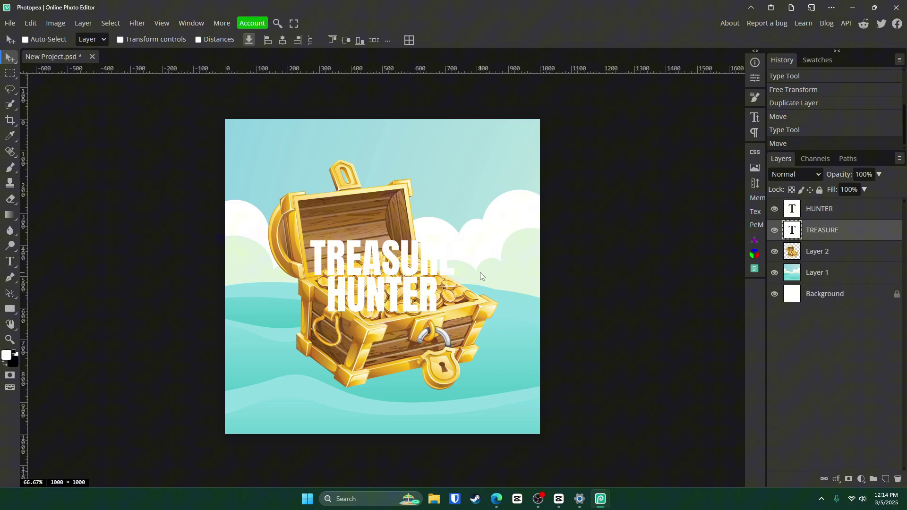
click(191, 24)
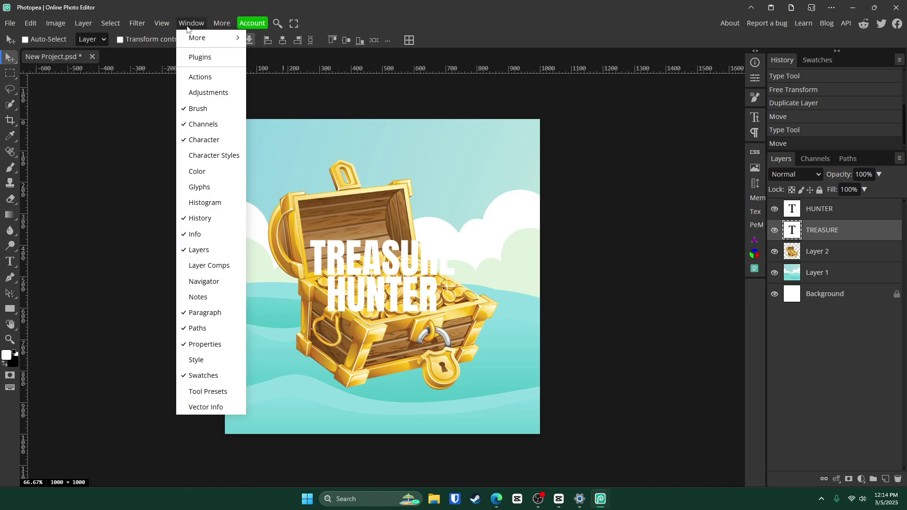
click(190, 60)
click(318, 23)
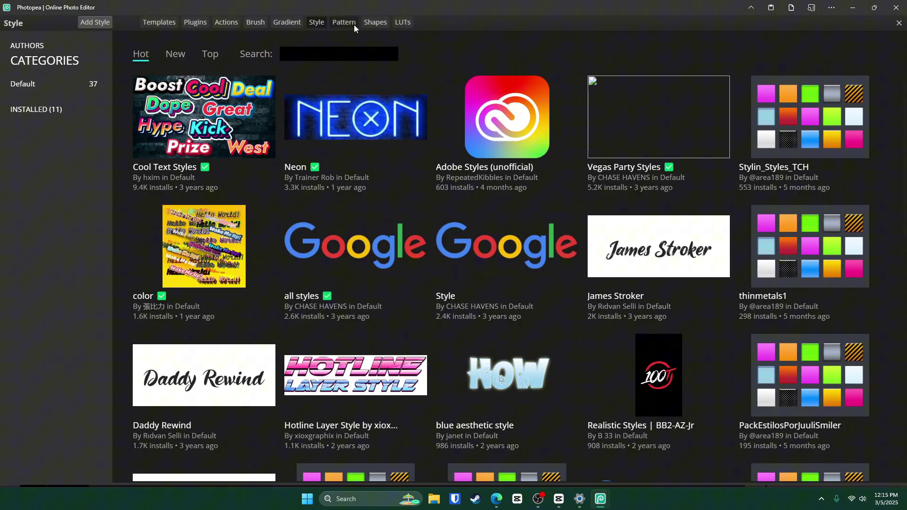
click(629, 150)
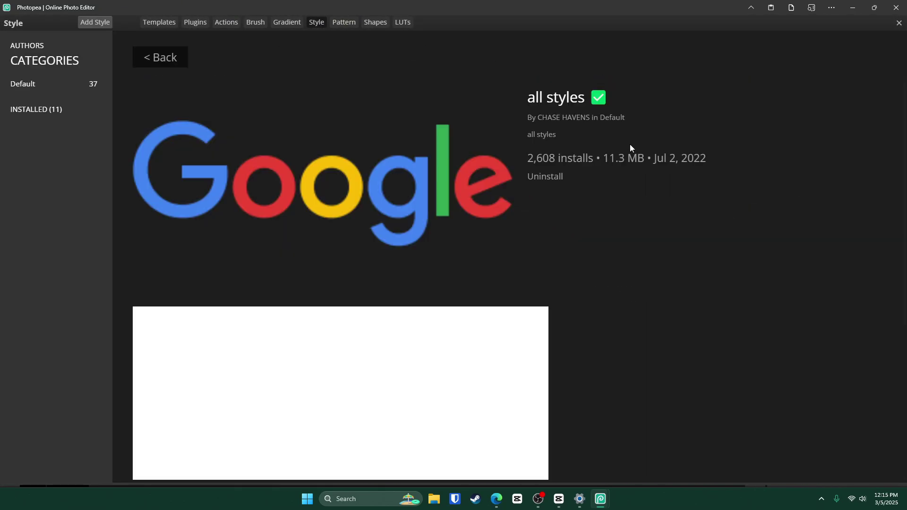
key(Escape)
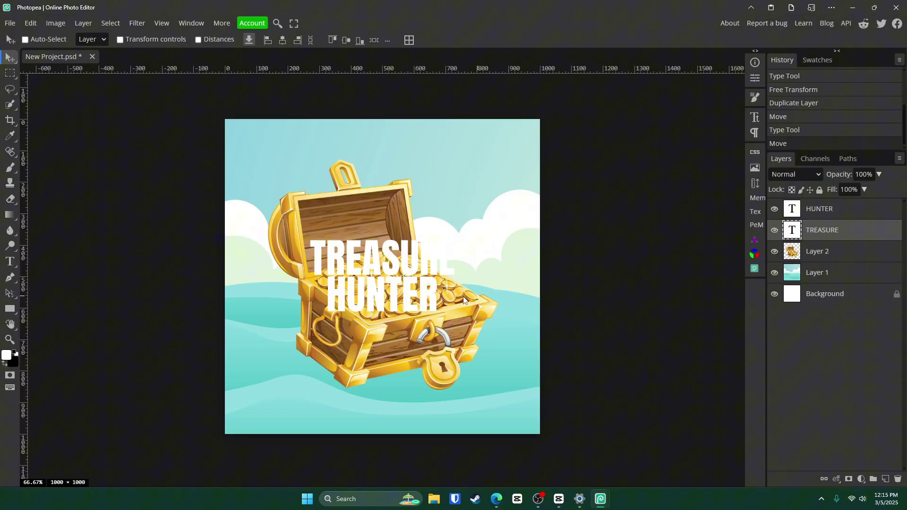
Apply the gold preset Style 145 to the TREASURE layer
double_click(861, 234)
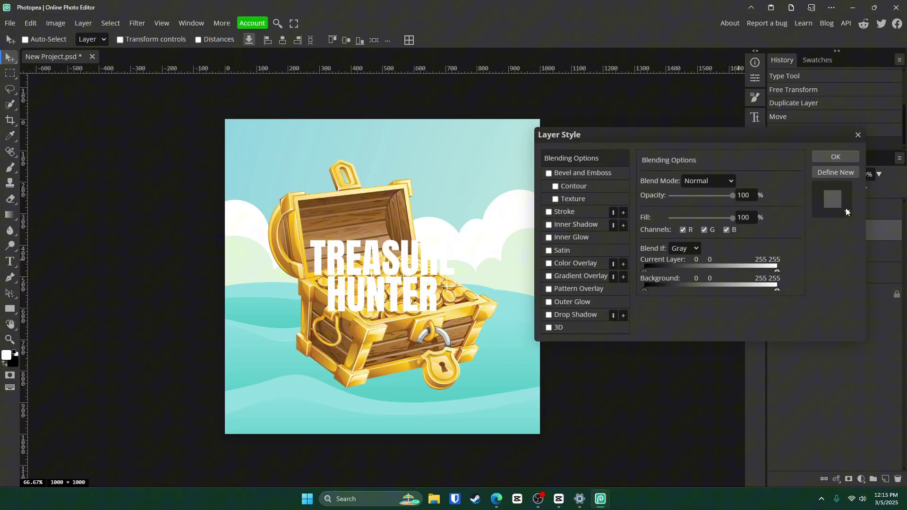
click(846, 213)
scroll(829, 279, down, 10)
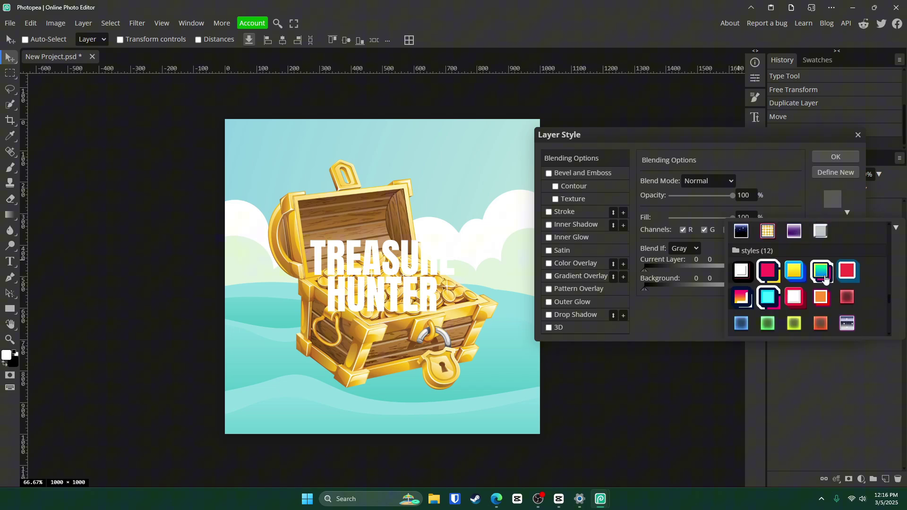
scroll(829, 278, down, 3)
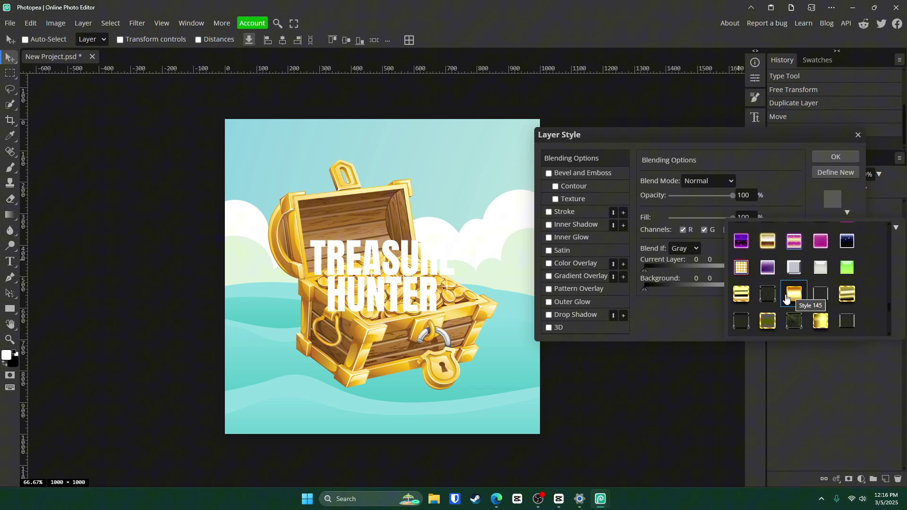
click(790, 297)
click(837, 156)
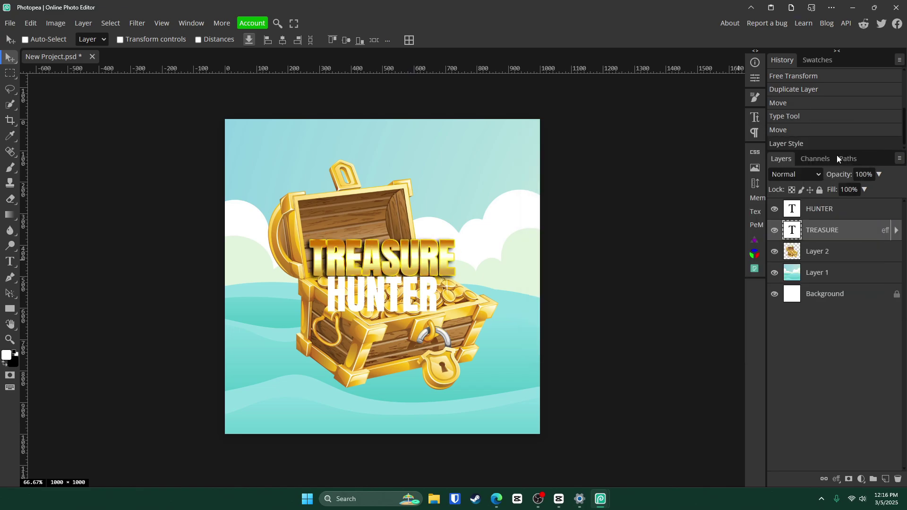
Apply the cyan preset layer style to HUNTER, after briefly trying a grey one
double_click(861, 213)
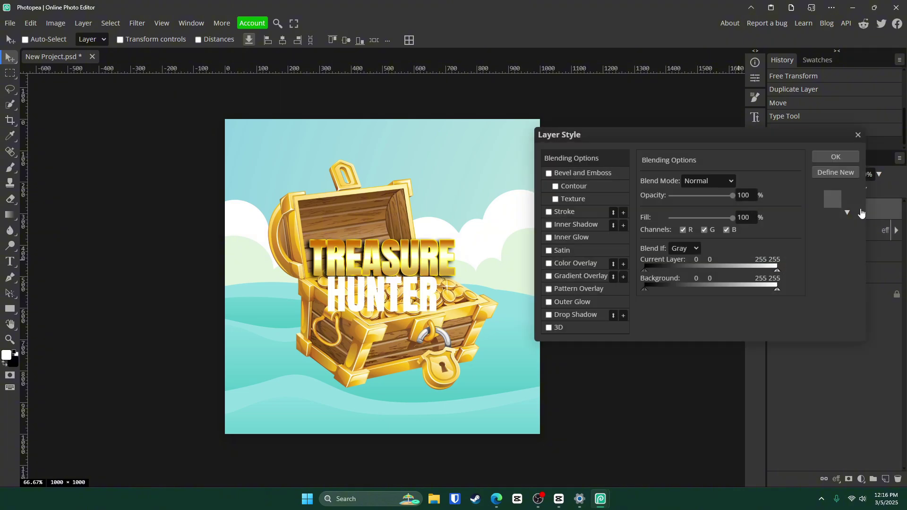
click(835, 208)
click(847, 264)
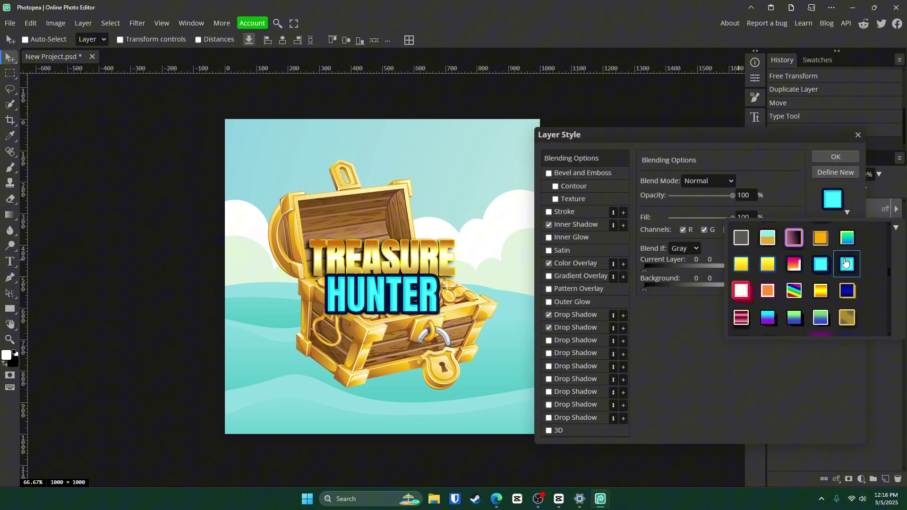
scroll(847, 263, up, 3)
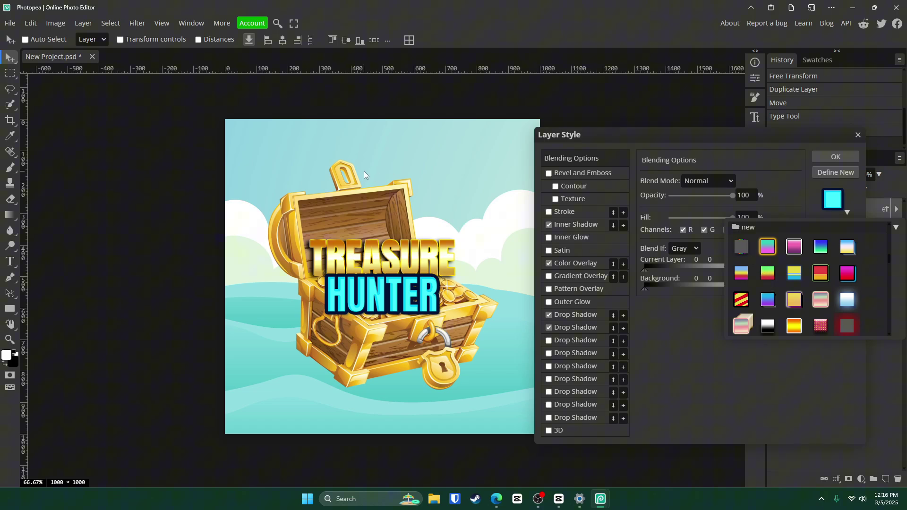
click(745, 251)
scroll(810, 274, down, 3)
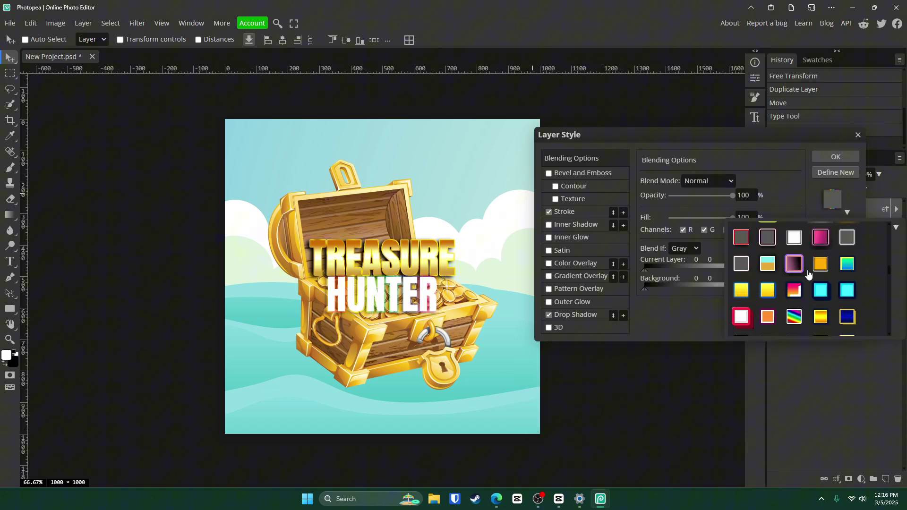
click(847, 290)
click(834, 157)
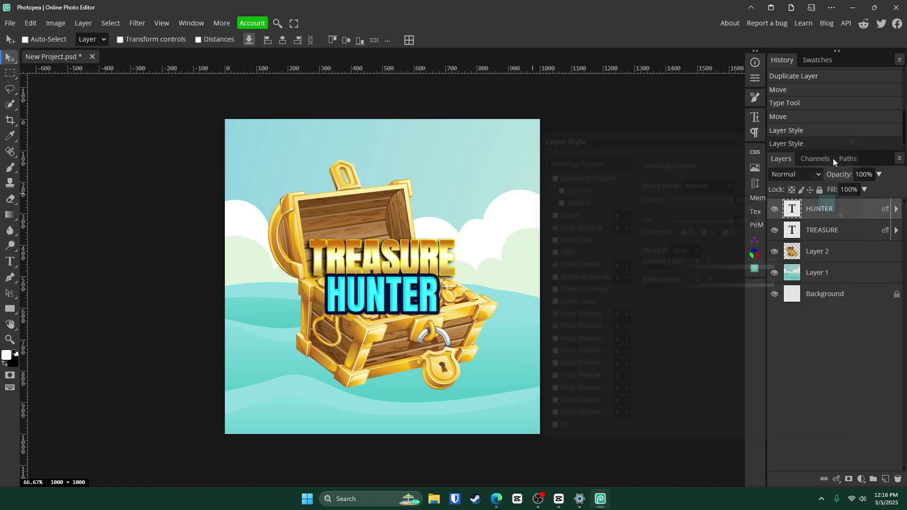
Nudge HUNTER slightly and review its inner shadow settings
click(392, 304)
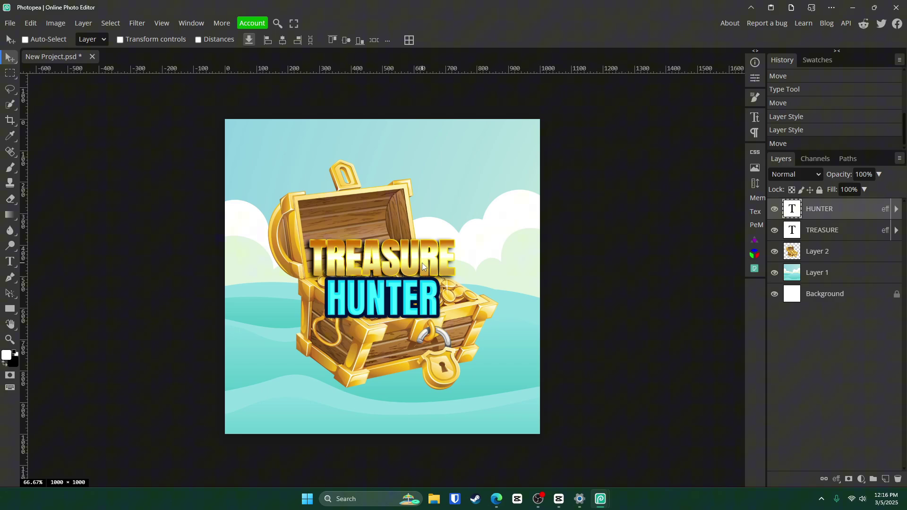
double_click(851, 216)
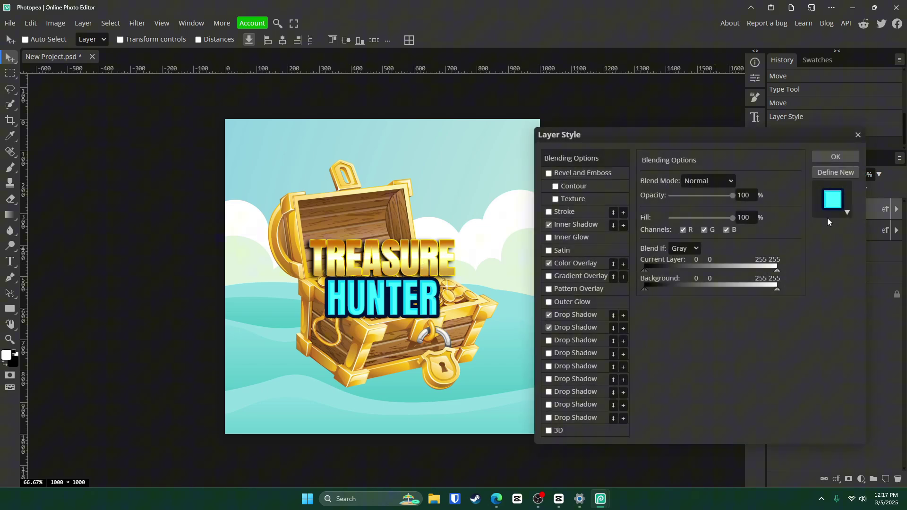
click(575, 225)
click(858, 137)
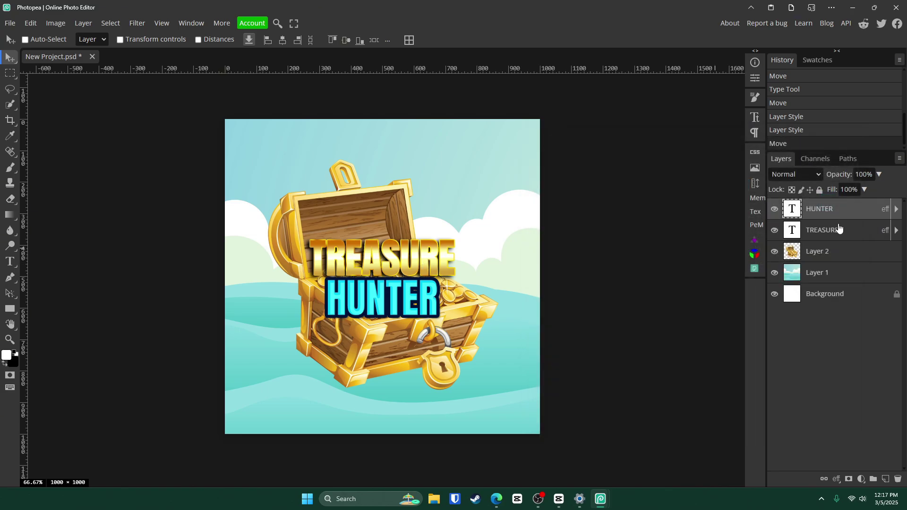
Convert both title layers into one smart object and move it above the chest
click(854, 234)
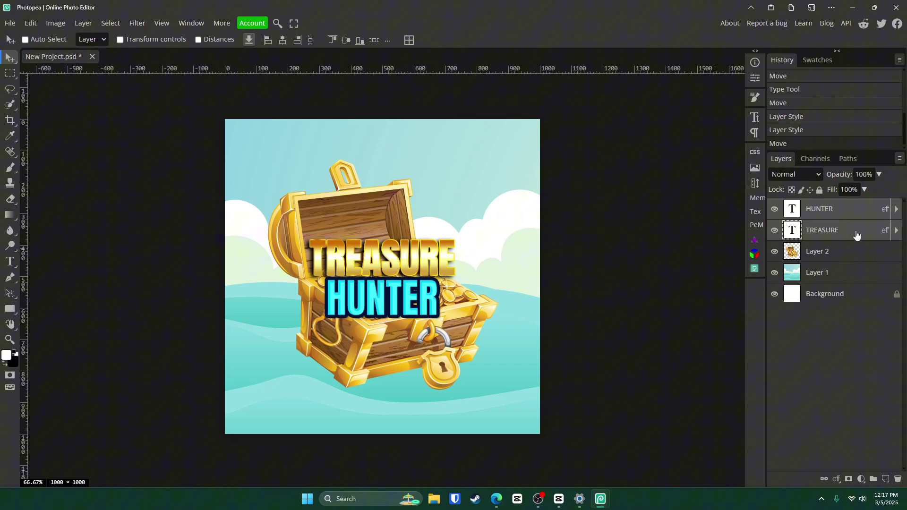
right_click(853, 234)
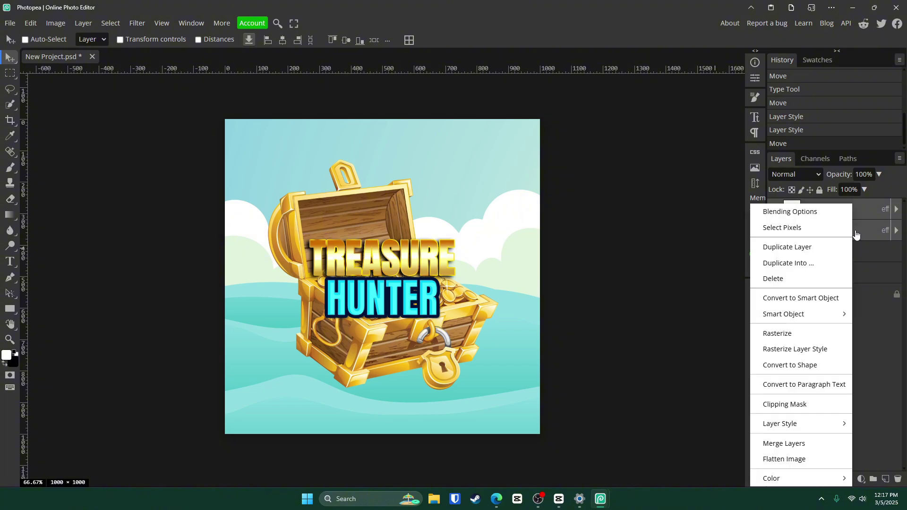
click(814, 299)
drag(376, 265, 370, 203)
key(ctrl+t)
Rotate the title smart object to -8° and lower it onto the chest's coins
drag(466, 225, 449, 289)
key(Escape)
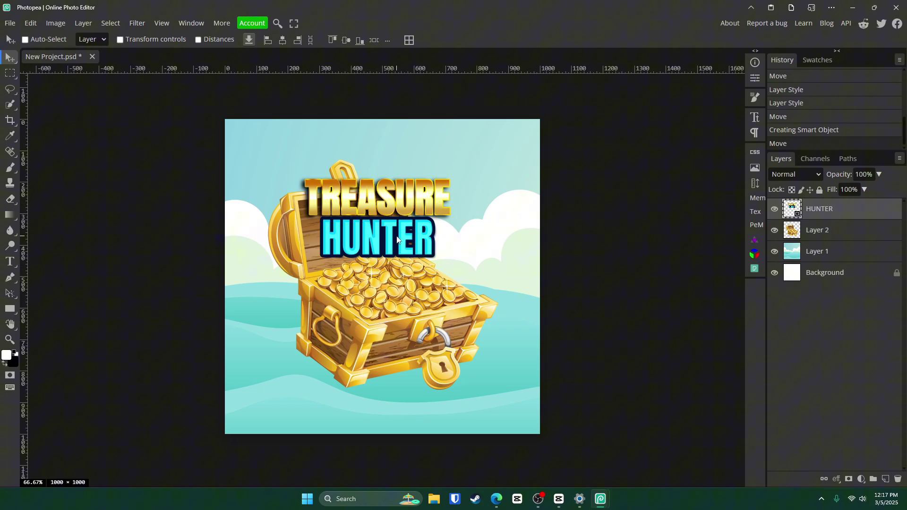
key(ctrl+t)
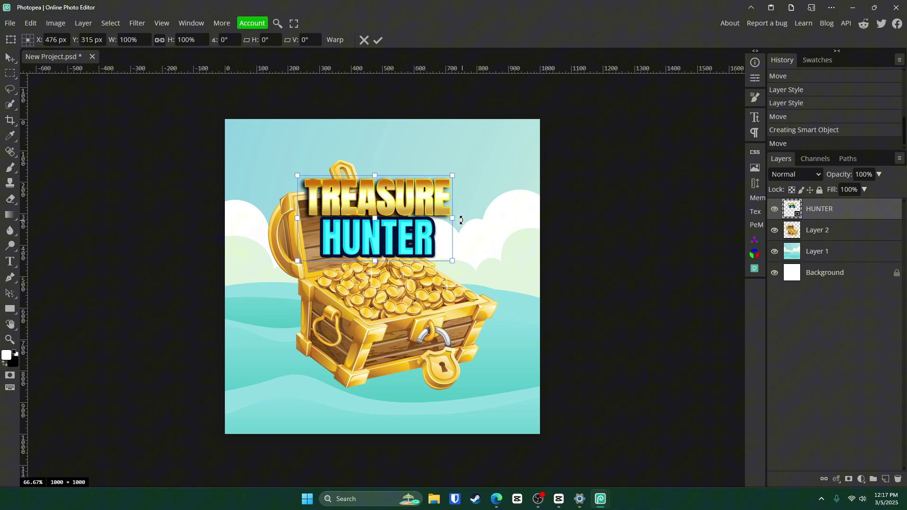
drag(461, 220, 428, 263)
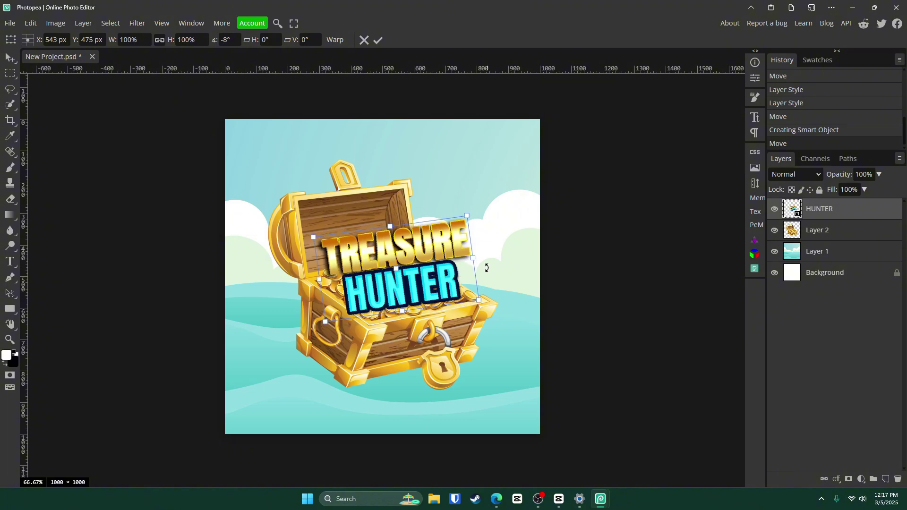
click(379, 41)
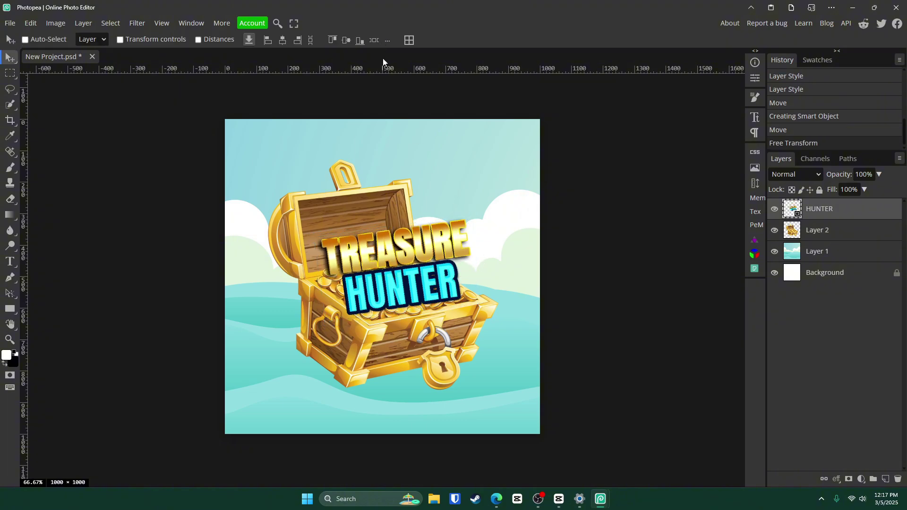
Zoom in on HUNTER and add a layer mask to the title
click(10, 339)
click(343, 301)
scroll(433, 314, down, 2)
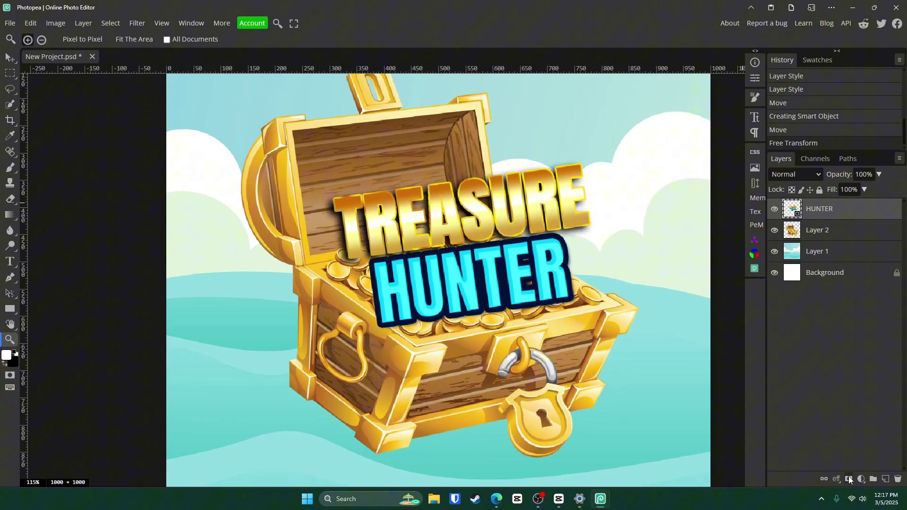
click(849, 476)
key(b)
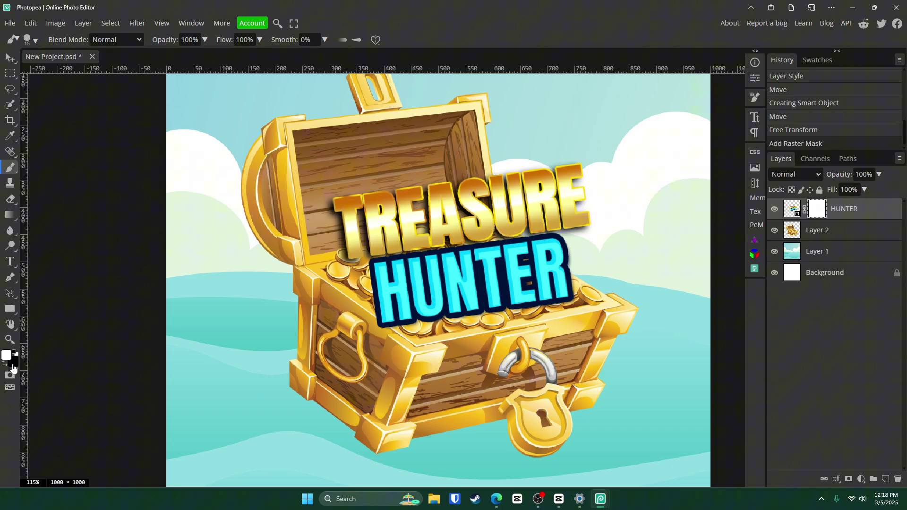
key(x)
key(x)
key(x)
key(x)
key(x)
mouse_move(449, 276)
mouse_down()
mouse_move(359, 340)
mouse_move(373, 285)
mouse_up()
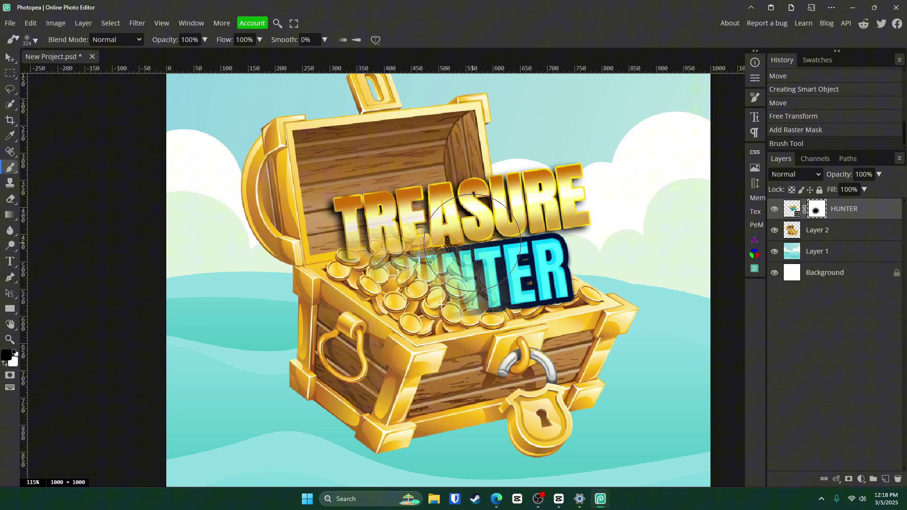
key(ctrl+z)
key(x)
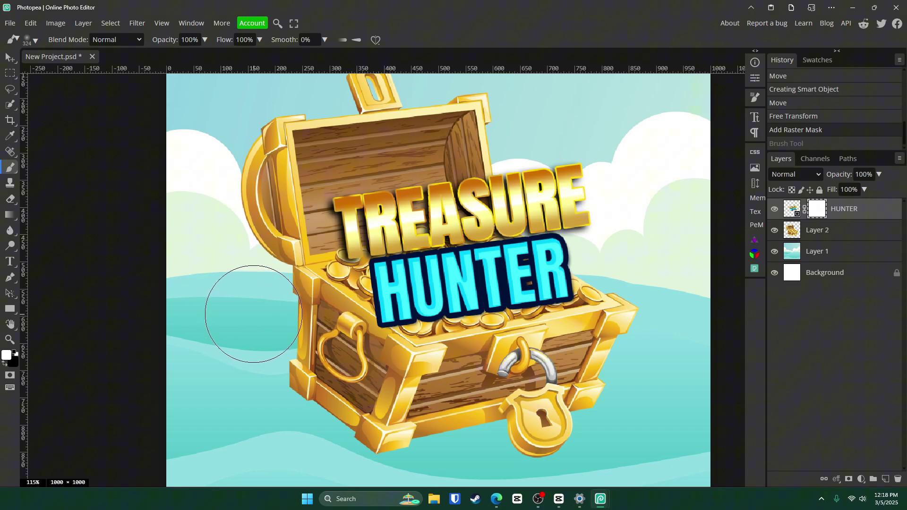
Set the brush to size 234 with hardness 36, then shrink it to 49
mouse_move(238, 294)
mouse_down()
mouse_move(523, 290)
mouse_move(391, 296)
mouse_up()
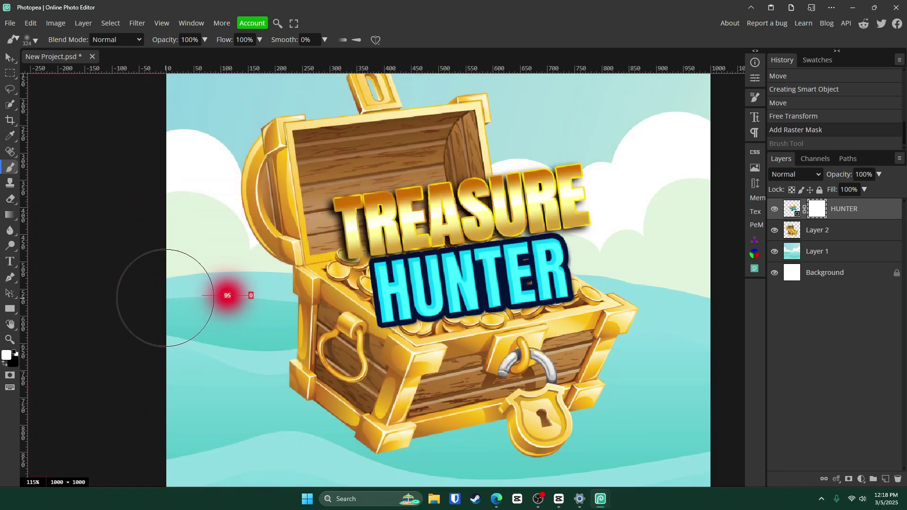
mouse_move(160, 298)
mouse_down()
mouse_move(121, 273)
mouse_move(227, 294)
mouse_up()
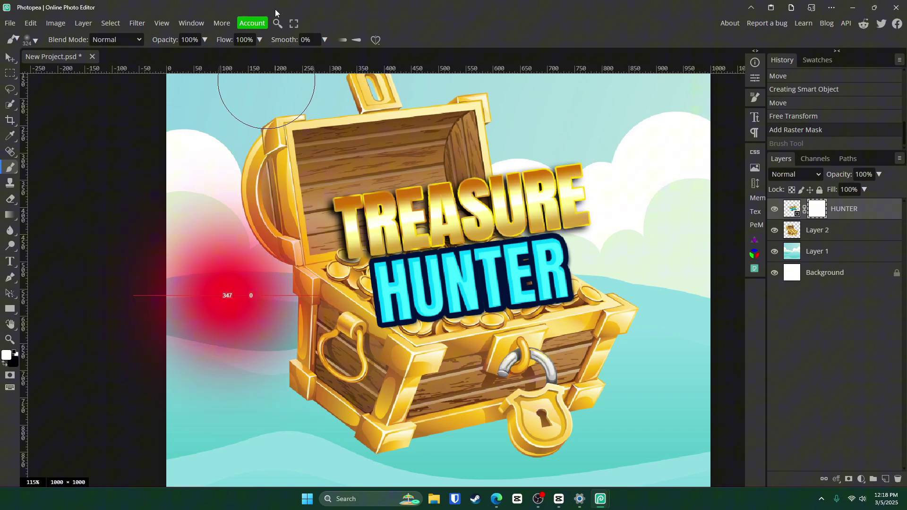
mouse_move(276, 11)
mouse_down()
mouse_move(260, 340)
mouse_move(267, 381)
mouse_move(245, 65)
mouse_up()
drag(261, 23, 258, 57)
mouse_move(264, 314)
mouse_down()
mouse_move(215, 314)
mouse_move(259, 346)
mouse_move(229, 380)
mouse_move(228, 432)
mouse_up()
mouse_move(318, 317)
mouse_down()
mouse_move(254, 312)
mouse_move(222, 331)
mouse_up()
Paint out small spots of HUNTER on the mask, restoring one area
key(x)
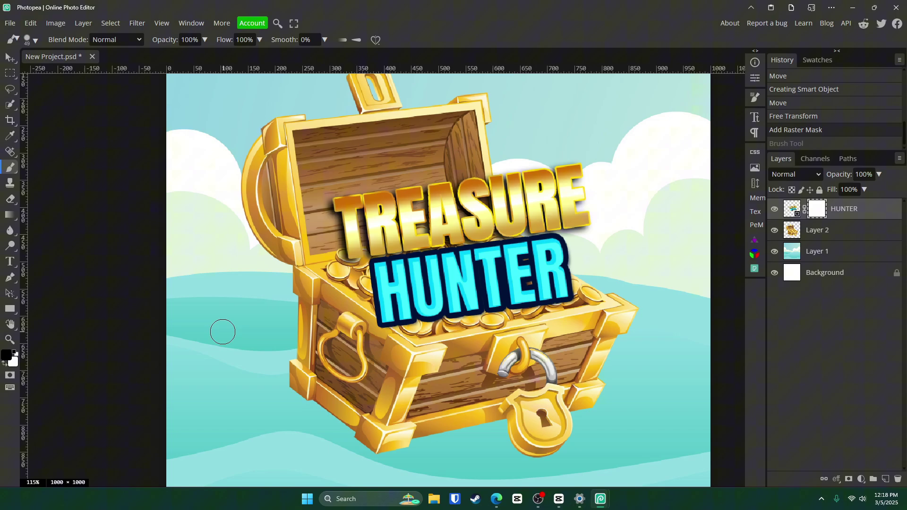
click(369, 321)
click(371, 325)
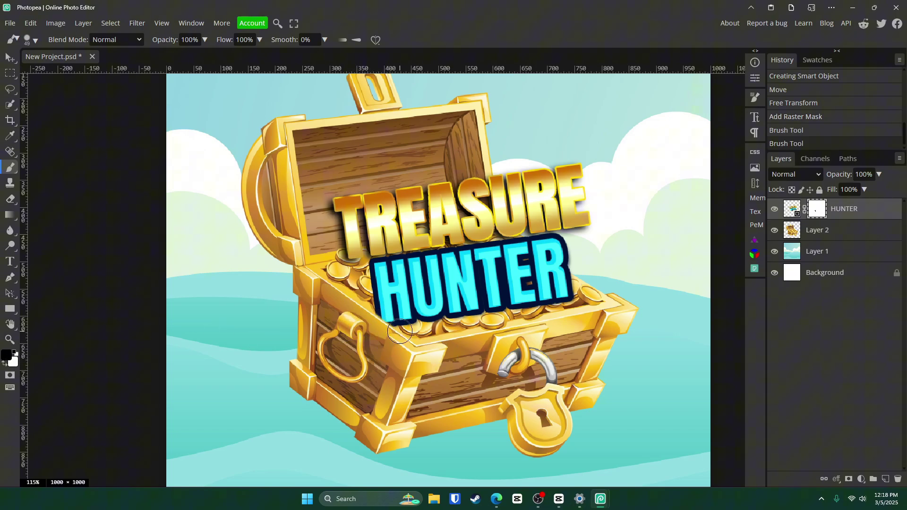
key(x)
click(423, 315)
Mask the bottom of the HUNTER letters above the coins with a size 127 brush
key(z)
scroll(241, 308, down, 5)
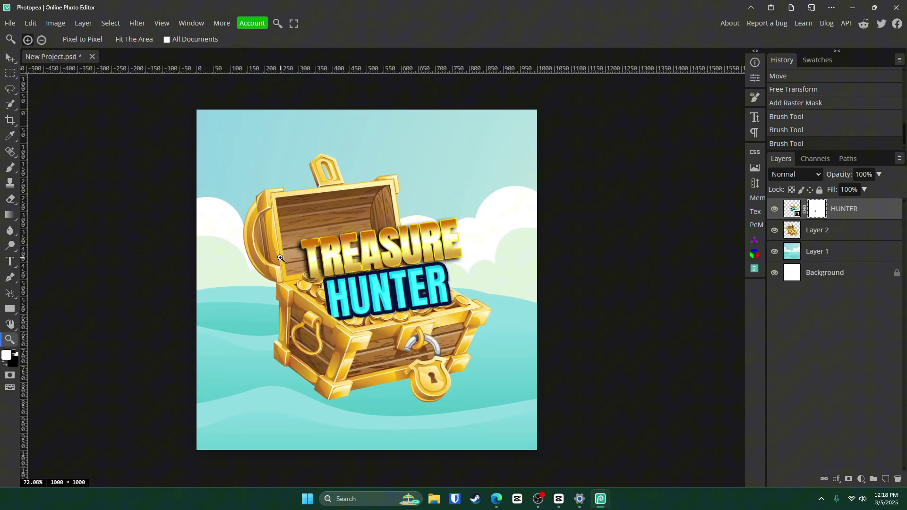
scroll(281, 258, up, 7)
key(b)
key(x)
mouse_move(401, 354)
mouse_down()
mouse_move(421, 344)
mouse_move(454, 351)
mouse_move(491, 345)
mouse_up()
key(bracketright)
key(bracketright)
key(bracketright)
key(bracketright)
key(bracketright)
key(bracketright)
key(bracketright)
key(bracketright)
key(bracketright)
key(bracketright)
click(411, 378)
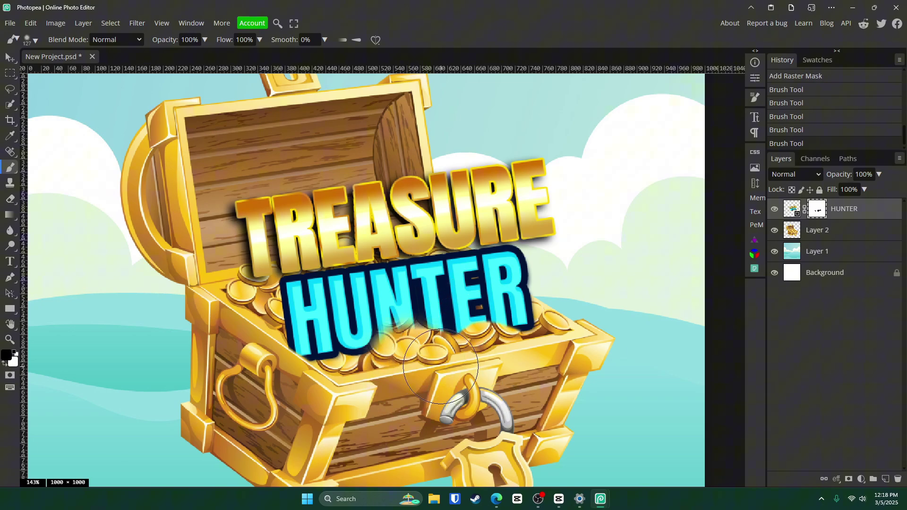
drag(447, 368, 449, 350)
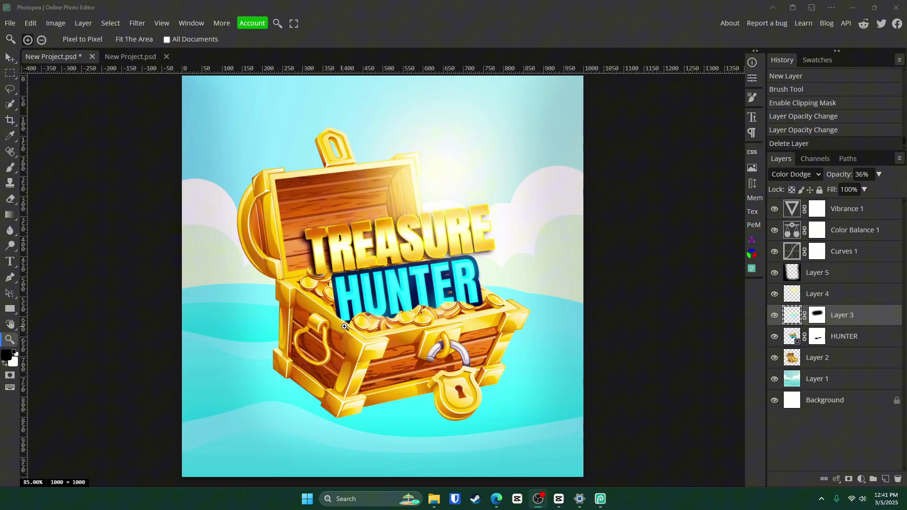
Add a new layer above HUNTER and clip it to the text
scroll(419, 309, up, 7)
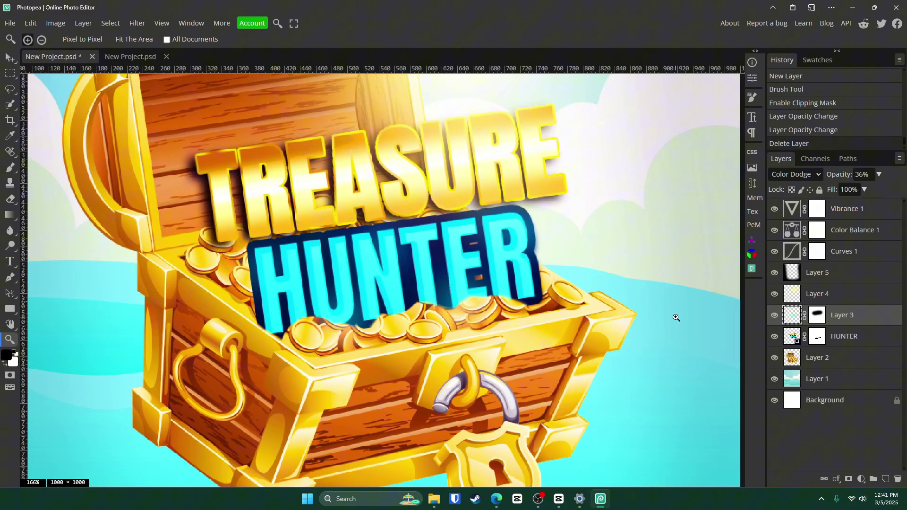
click(795, 338)
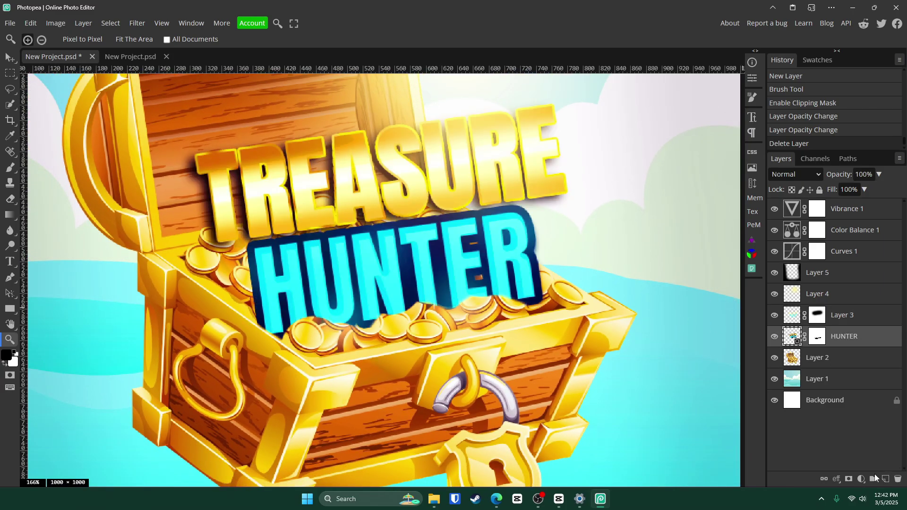
click(885, 480)
key(b)
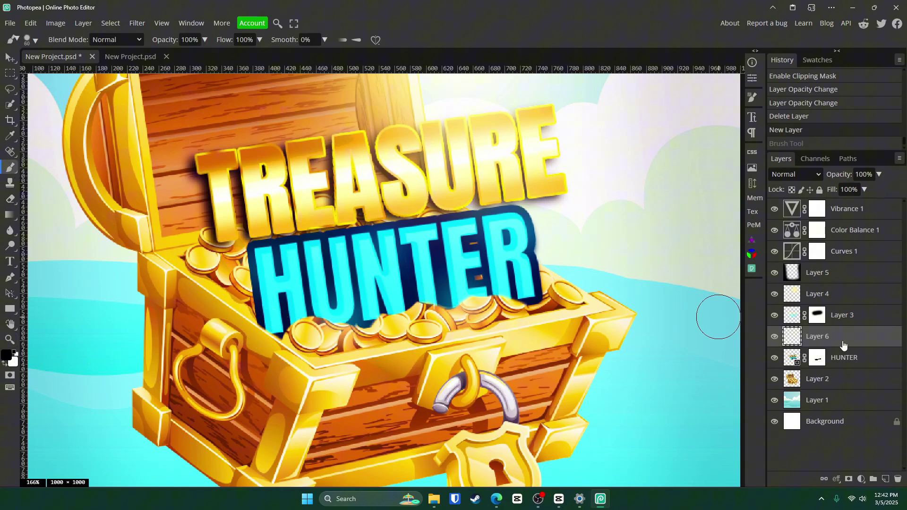
right_click(845, 343)
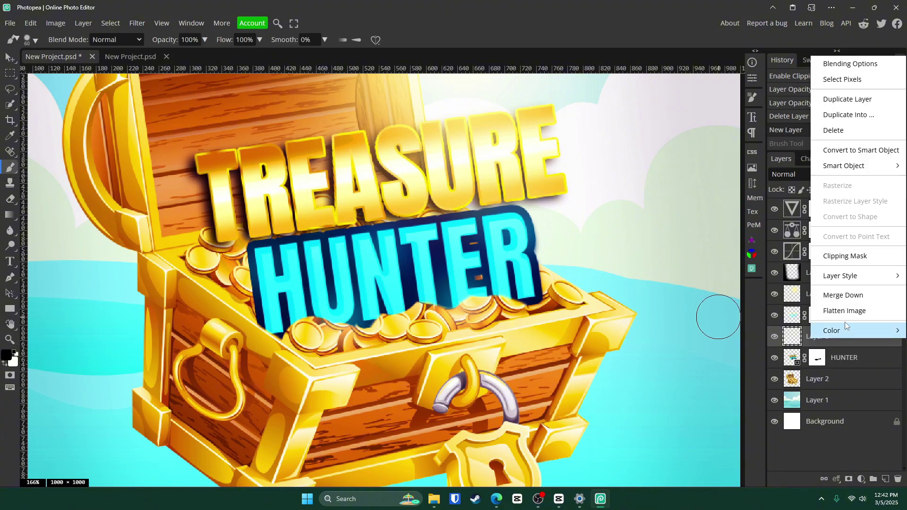
click(845, 256)
Paint a dark shade along HUNTER's bottom edge at 42% opacity, then fit the view
drag(286, 351, 467, 317)
click(880, 175)
drag(880, 189, 849, 189)
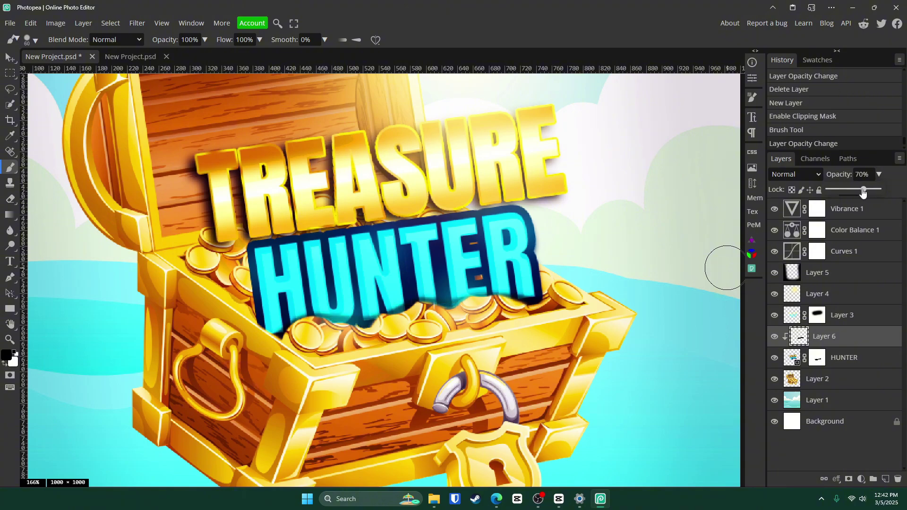
click(10, 340)
click(137, 40)
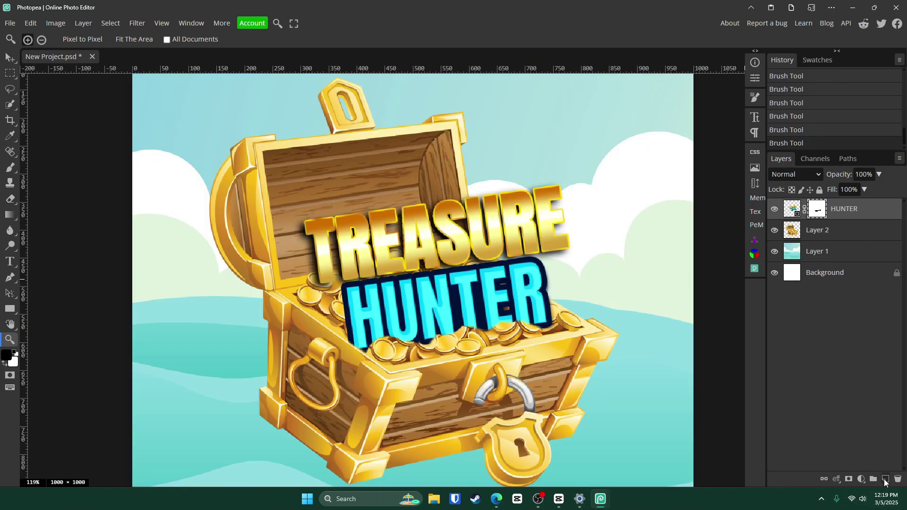
Add a new layer, set a 125 px brush, and sample pale yellow from the lettering
click(886, 480)
click(11, 169)
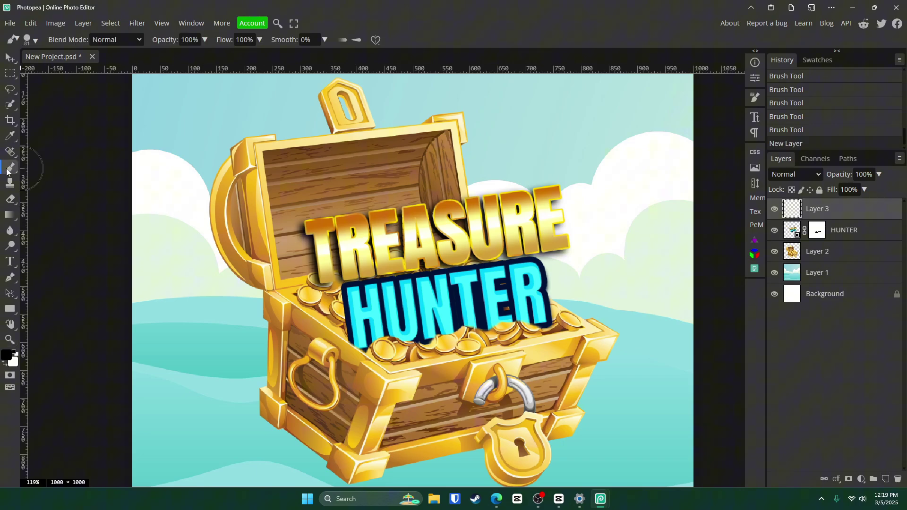
key(bracketright)
key(bracketright)
key(bracketright)
click(6, 357)
click(380, 241)
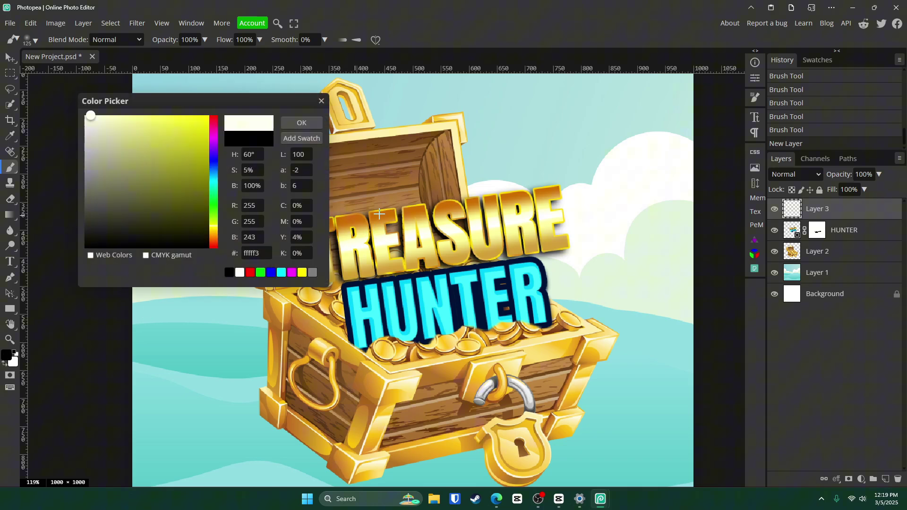
click(380, 235)
click(380, 243)
click(379, 232)
click(381, 231)
click(310, 123)
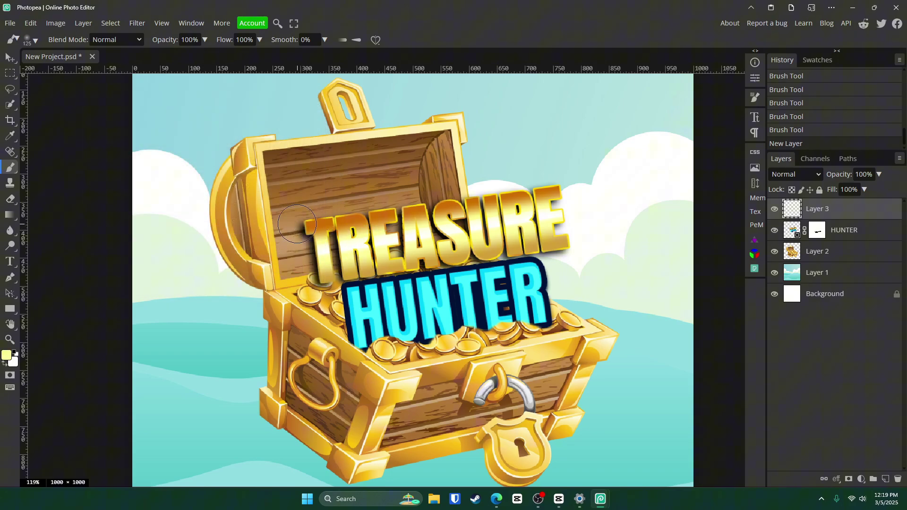
Dab five soft pale-yellow glows across TREASURE and between the words
click(305, 220)
click(392, 266)
click(447, 214)
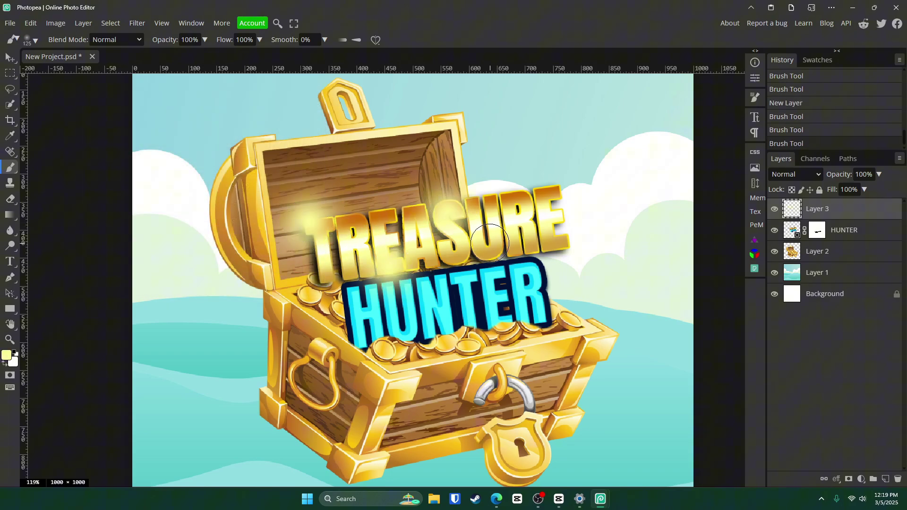
click(510, 255)
click(548, 198)
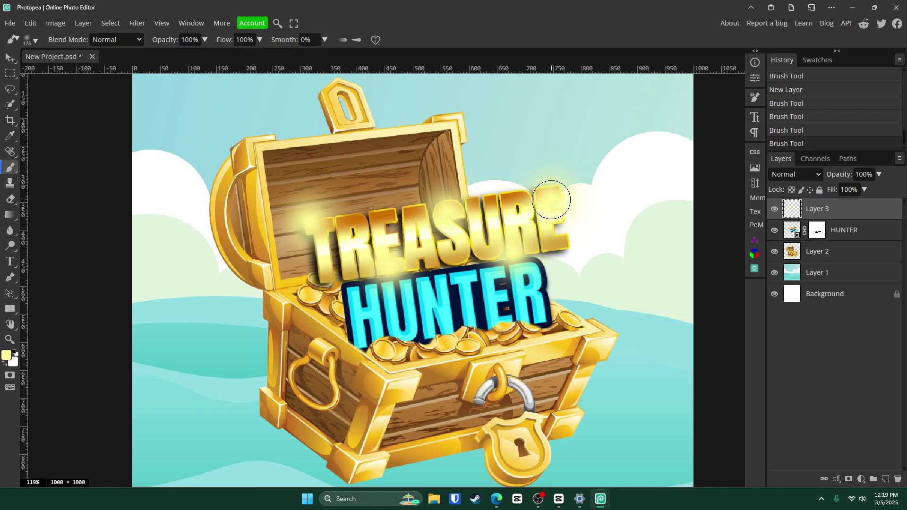
Sample cyan from HUNTER and paint a cyan glow around that word
click(6, 355)
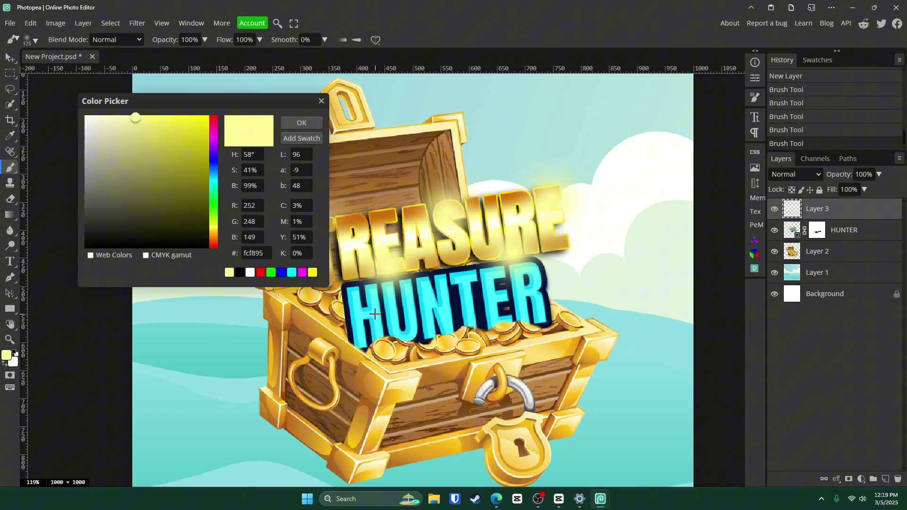
click(375, 315)
click(301, 123)
drag(359, 307, 529, 298)
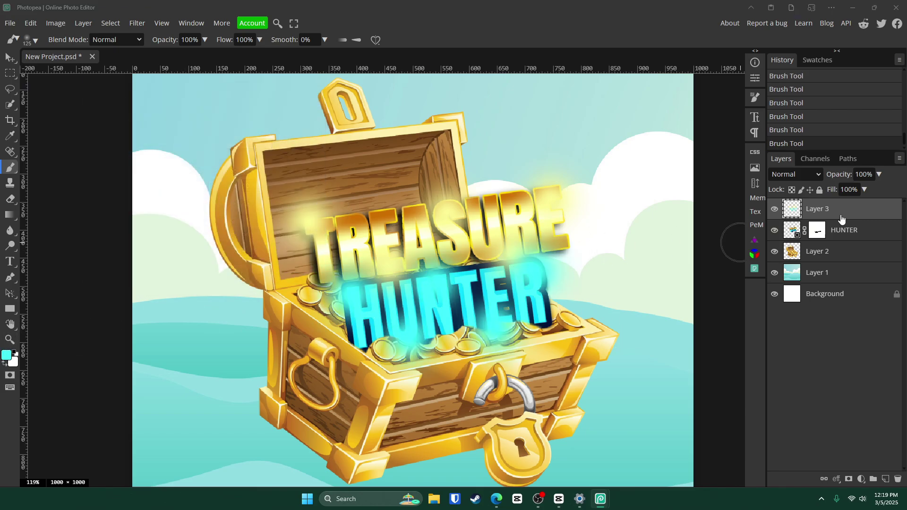
Set Layer 3 to Color Dodge blending at about 61% opacity
click(808, 175)
click(805, 327)
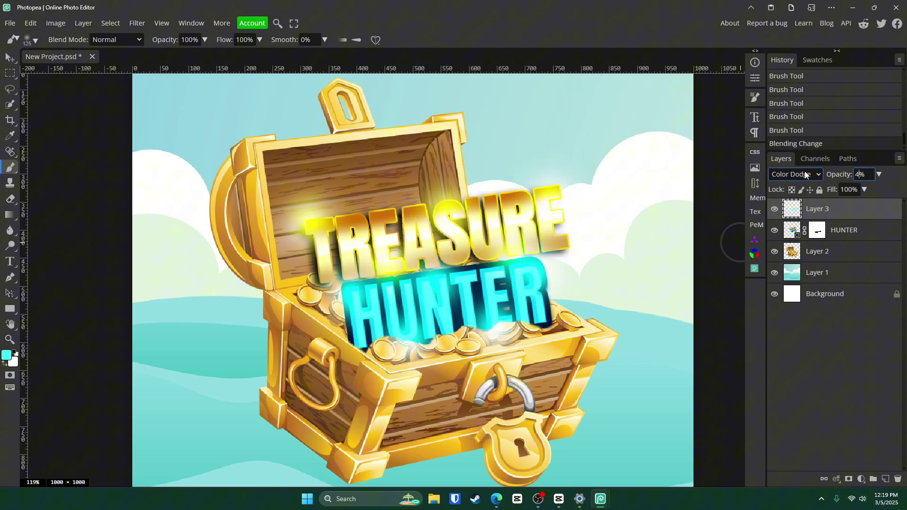
key(Return)
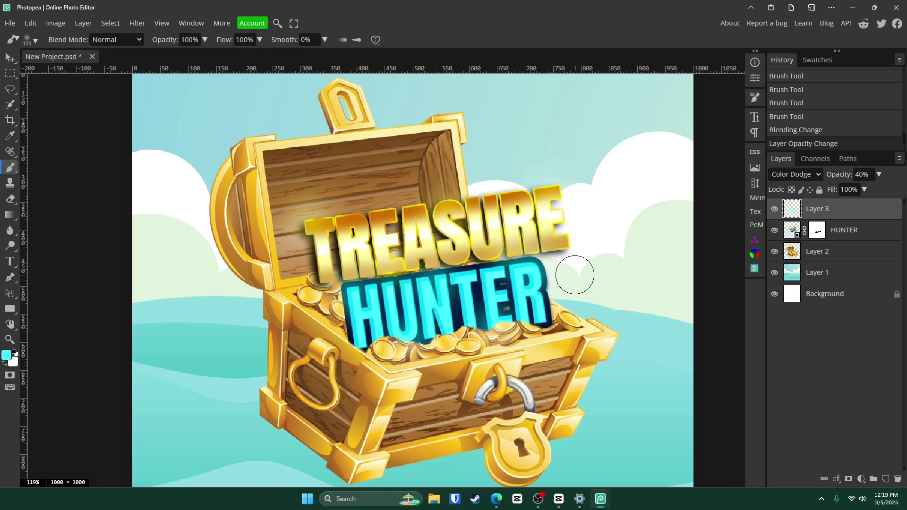
click(10, 339)
click(878, 174)
drag(848, 189, 860, 193)
scroll(430, 256, up, 1)
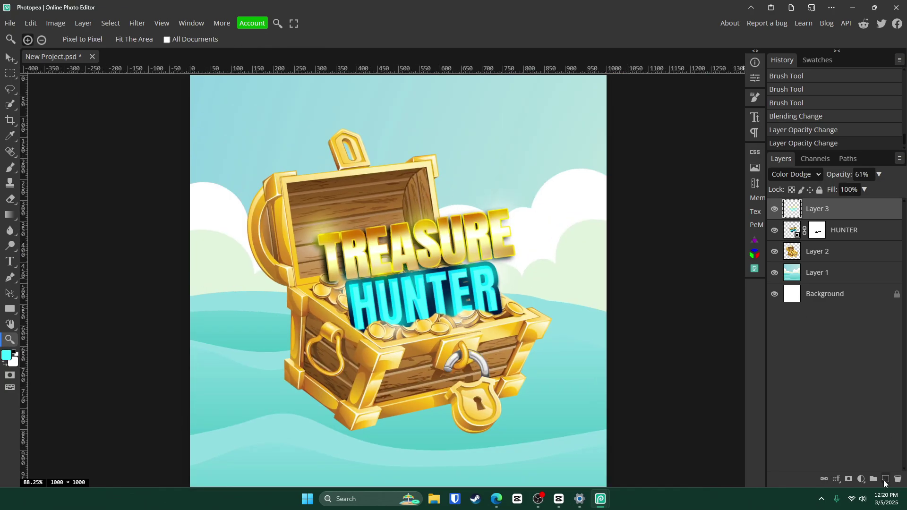
Add a new layer and choose pale yellow fff09b as the brush colour
click(885, 479)
key(b)
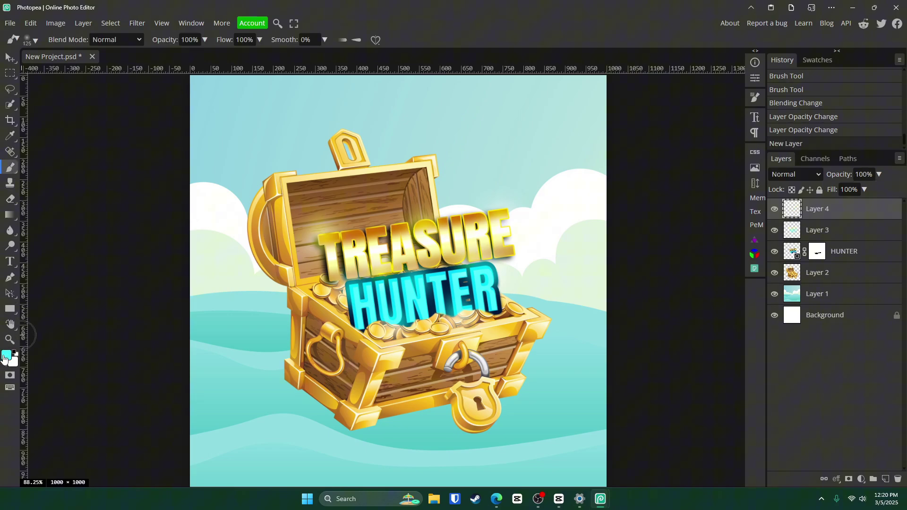
click(4, 358)
click(212, 225)
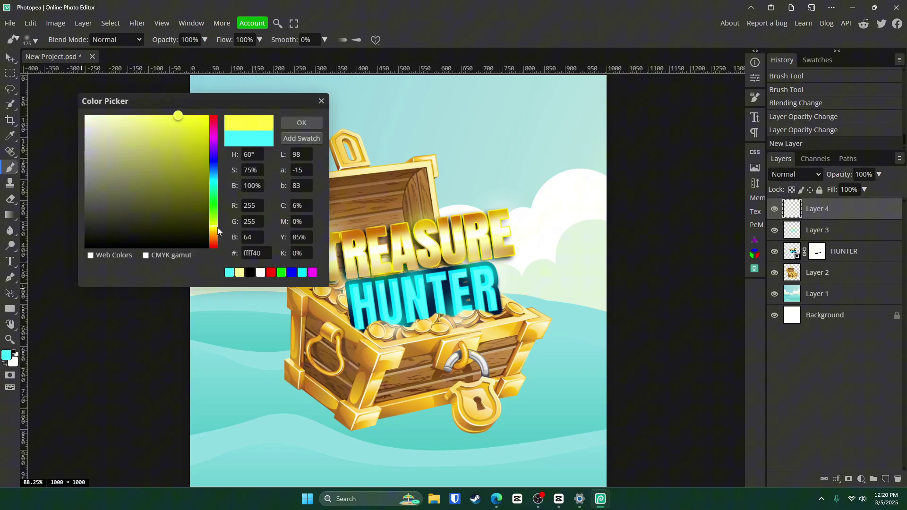
drag(121, 121, 133, 74)
click(214, 233)
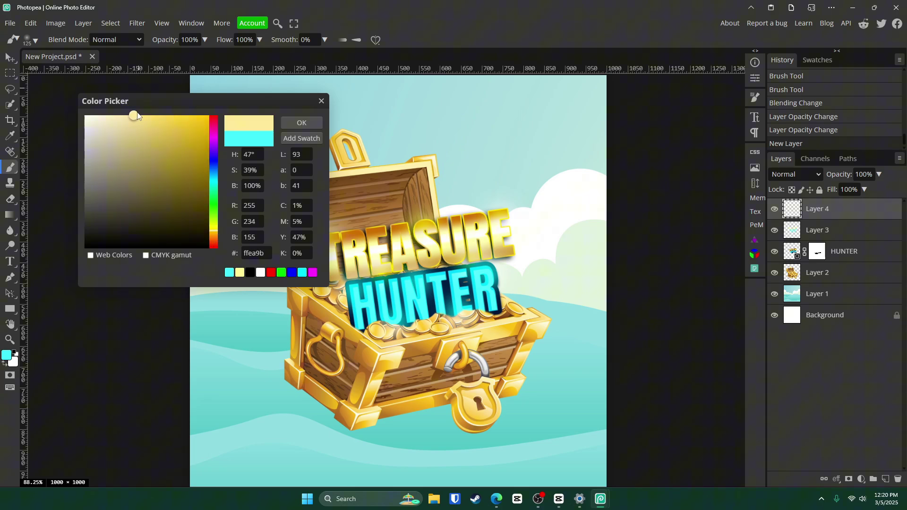
click(301, 124)
Paint a 507 px soft glow behind the chest lid and blend it as Screen
key(bracketright)
key(bracketright)
key(bracketright)
key(bracketright)
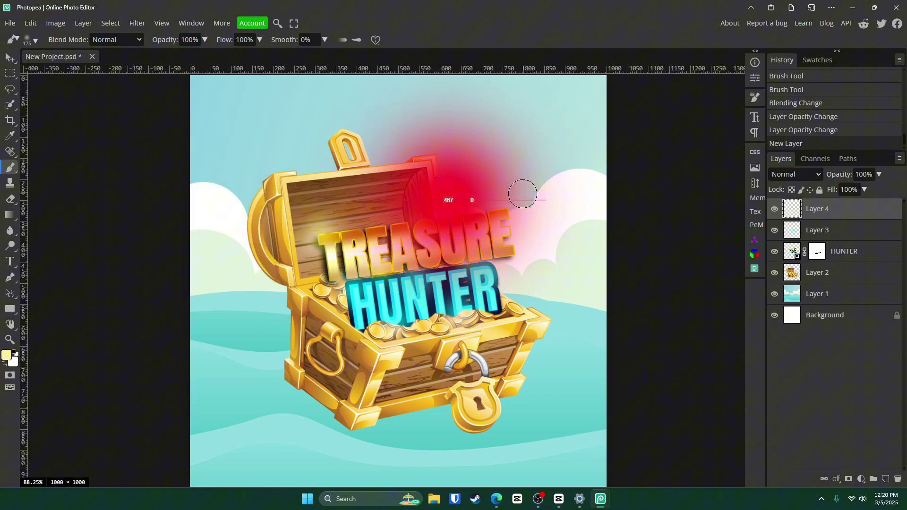
click(450, 155)
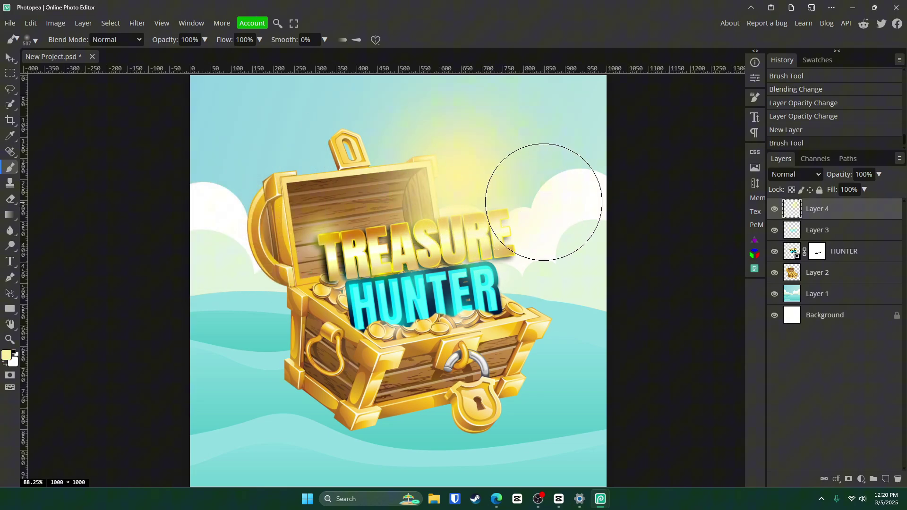
click(794, 176)
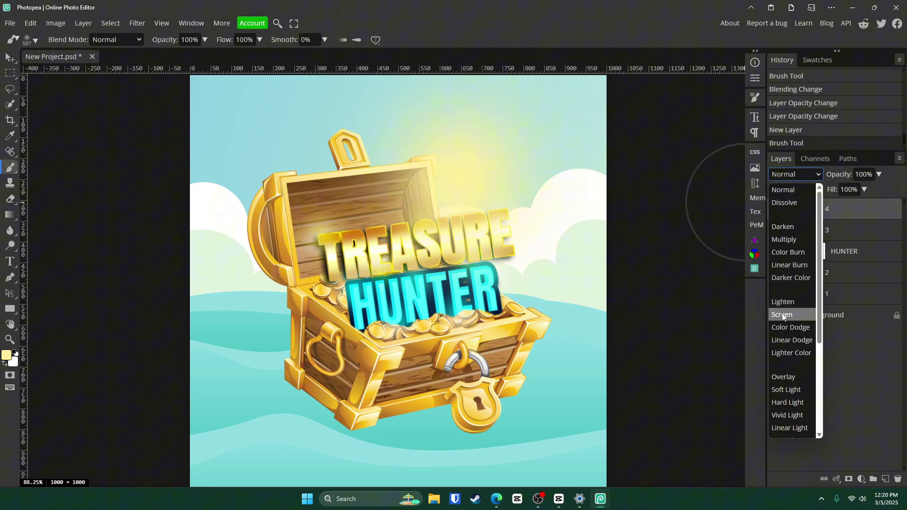
click(784, 313)
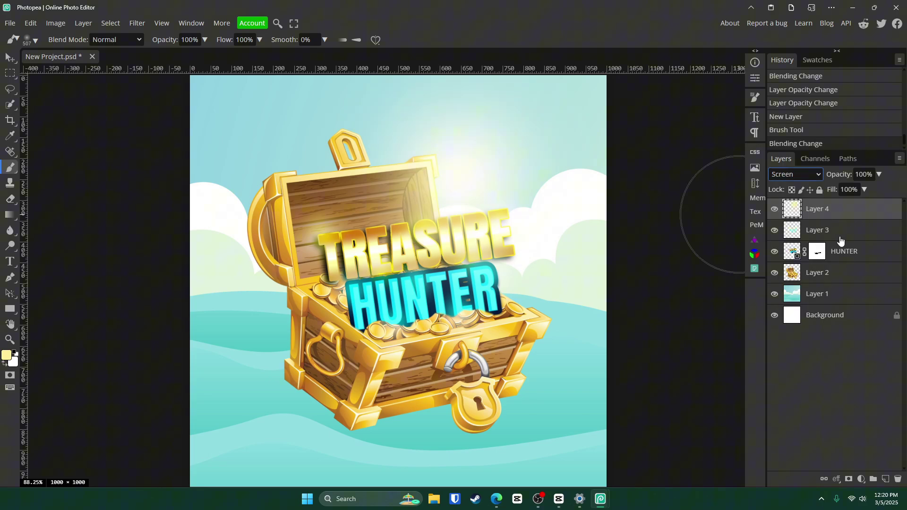
Copy the cartoon water splash image in Edge and paste it into Photopea
key(alt+Tab)
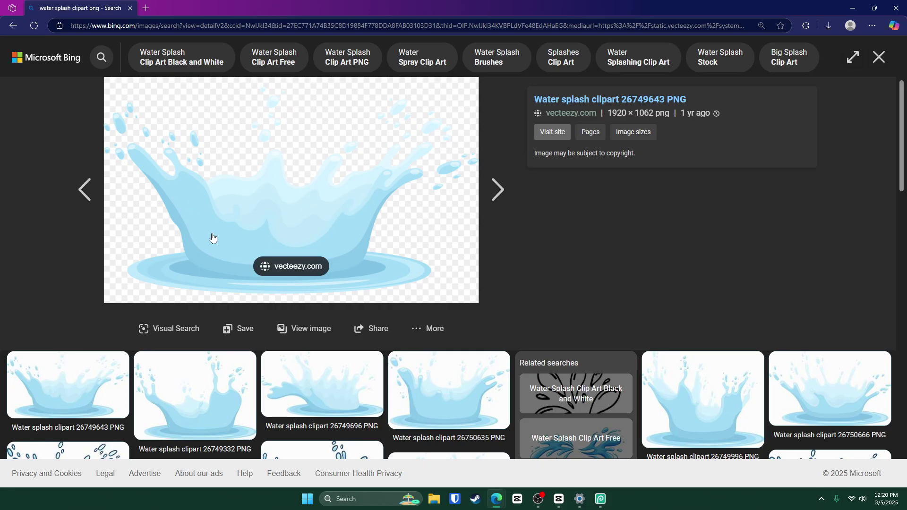
right_click(252, 190)
click(284, 225)
key(alt+Tab)
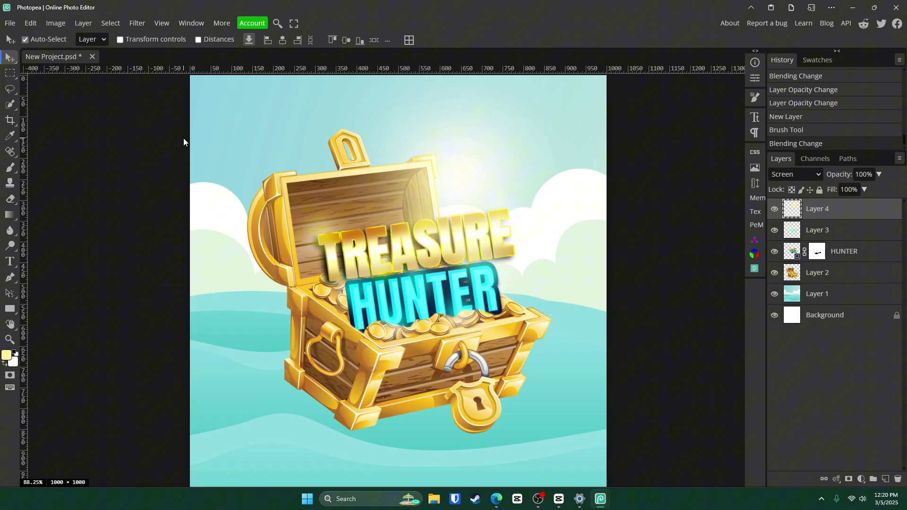
key(ctrl+v)
Scale the splash to about 61.58% and position it around the chest
key(ctrl+t)
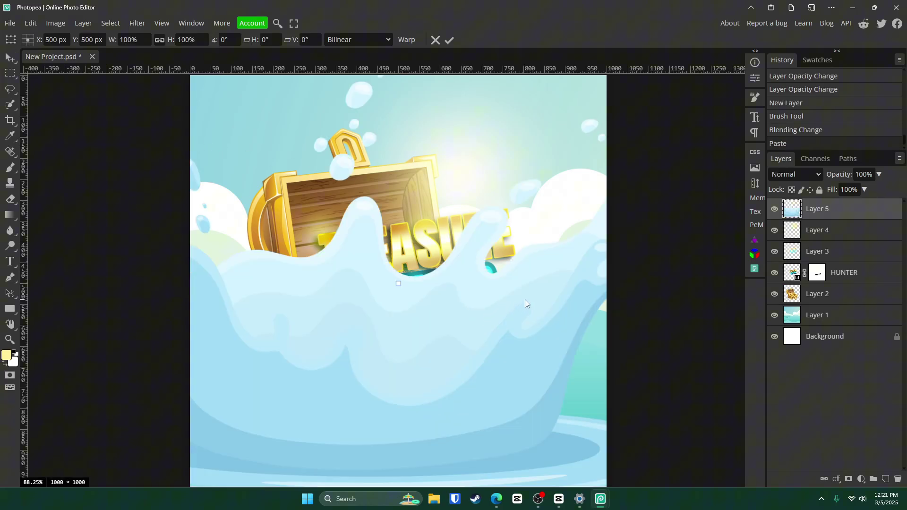
drag(525, 299, 350, 217)
drag(654, 429, 529, 396)
drag(514, 211, 512, 216)
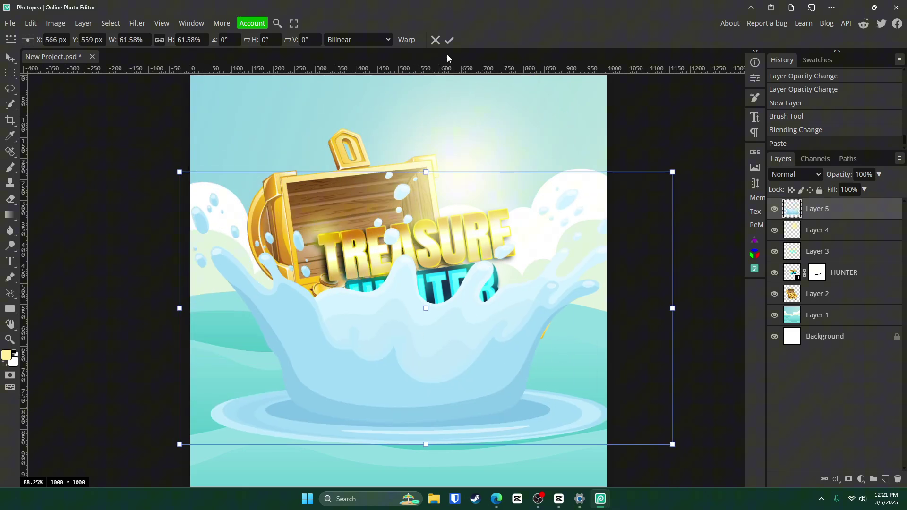
click(449, 41)
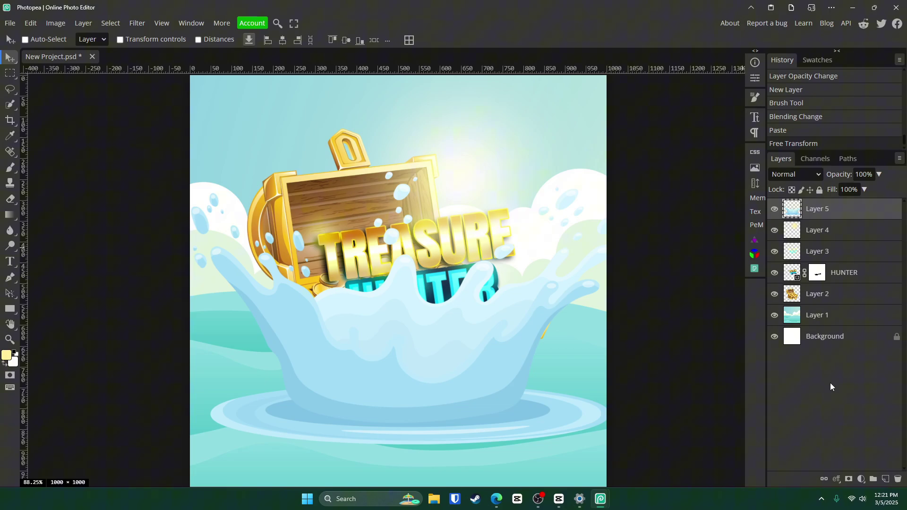
Add a mask to Layer 5 and paint black over the coins under HUNTER
click(849, 479)
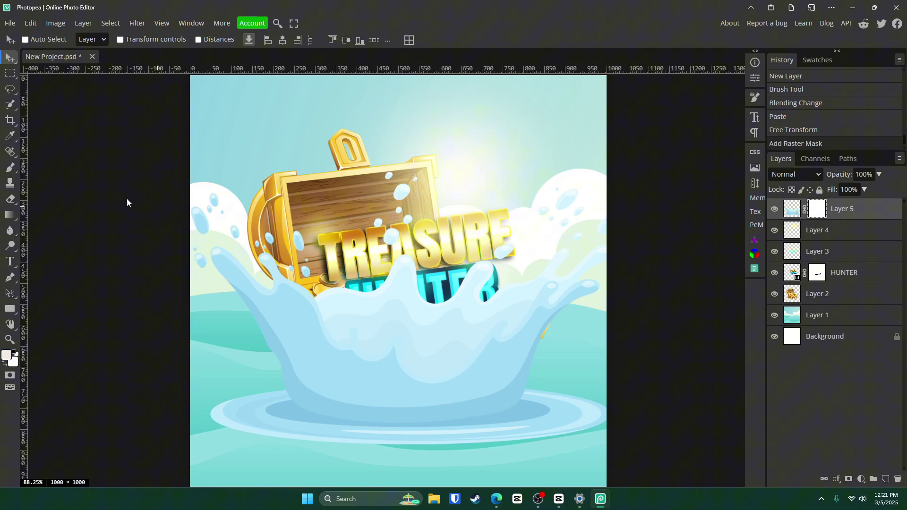
click(11, 168)
click(7, 355)
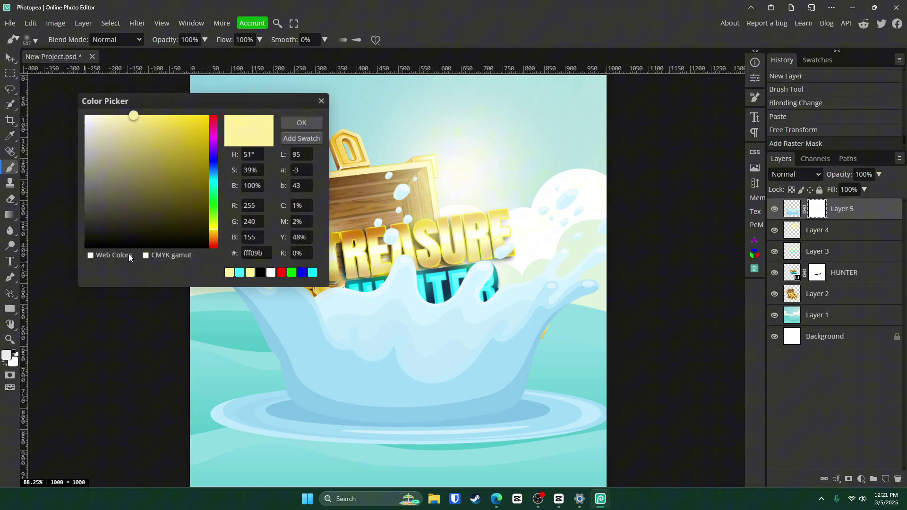
click(301, 122)
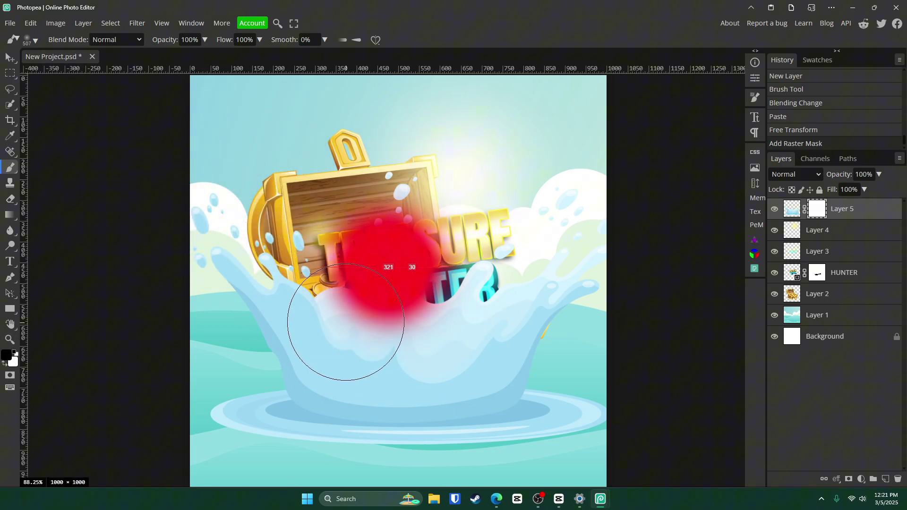
mouse_move(405, 287)
mouse_down()
mouse_move(411, 326)
mouse_move(378, 340)
mouse_move(361, 325)
mouse_move(491, 359)
mouse_move(331, 387)
mouse_up()
Restore splash near TREASURE with a smaller white brush, then undo those strokes
key(bracketleft)
key(x)
key(bracketleft)
mouse_move(528, 278)
mouse_down()
mouse_move(534, 197)
mouse_move(513, 227)
mouse_move(526, 259)
mouse_move(492, 247)
mouse_up()
drag(425, 251, 402, 267)
key(ctrl+z)
key(ctrl+z)
key(ctrl+z)
key(z)
scroll(108, 151, down, 1)
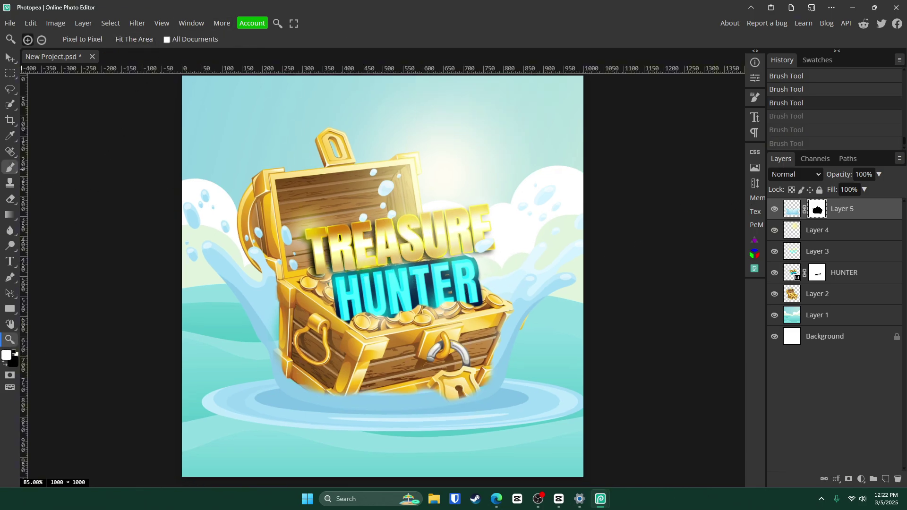
Try hiding the bottom water pool in black, undo it, and reselect the splash image
click(10, 167)
key(x)
mouse_move(223, 409)
mouse_down()
mouse_move(272, 433)
mouse_move(241, 404)
mouse_move(314, 437)
mouse_move(470, 431)
mouse_up()
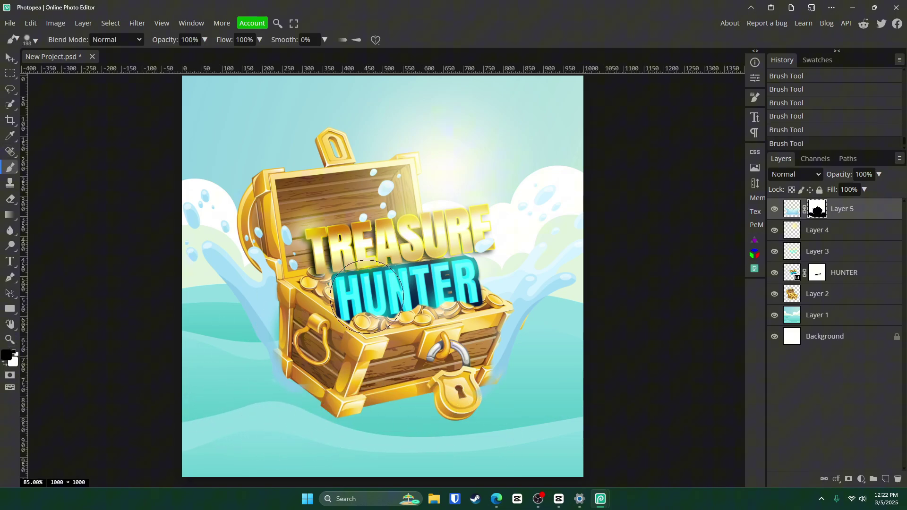
key(ctrl+z)
key(ctrl+z)
key(ctrl+z)
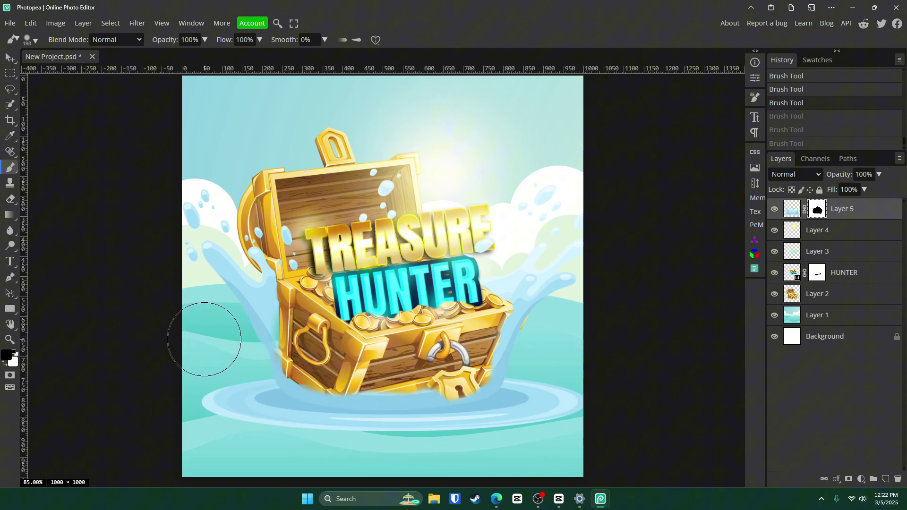
click(795, 214)
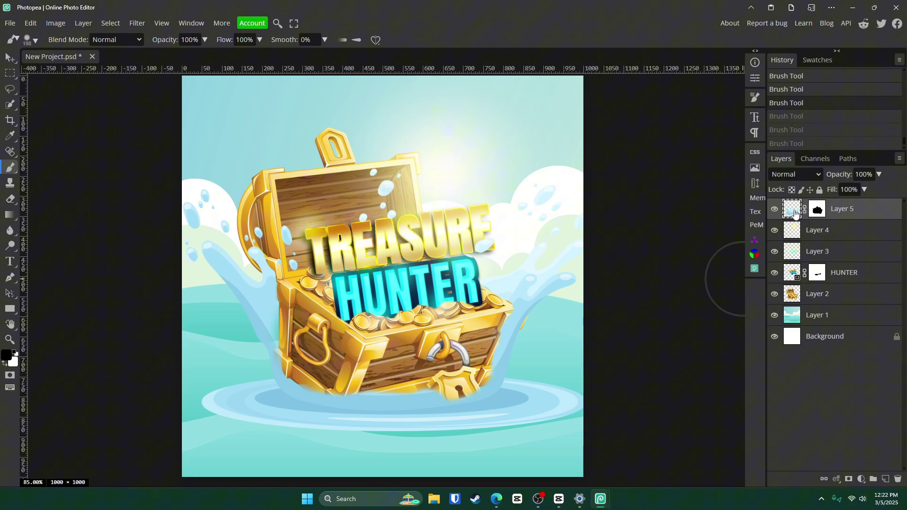
Apply Hue/Saturation (Hue -15, Lightness -7) to the splash, then delete Layer 5
click(55, 23)
mouse_move(66, 60)
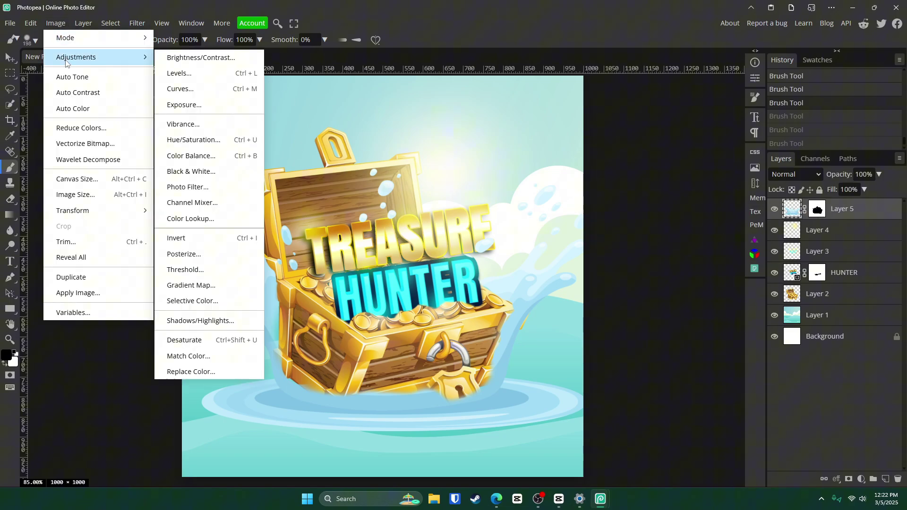
click(194, 140)
drag(206, 92, 160, 69)
drag(119, 123, 112, 123)
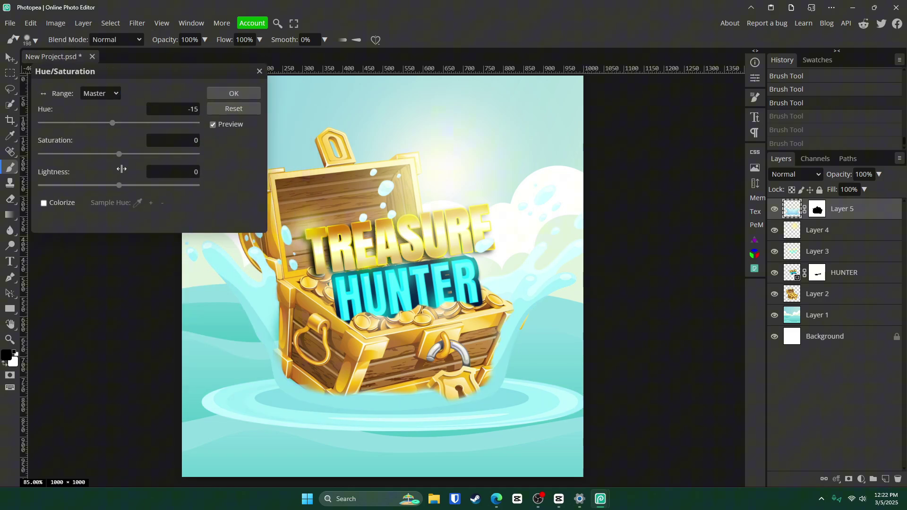
drag(119, 185, 115, 188)
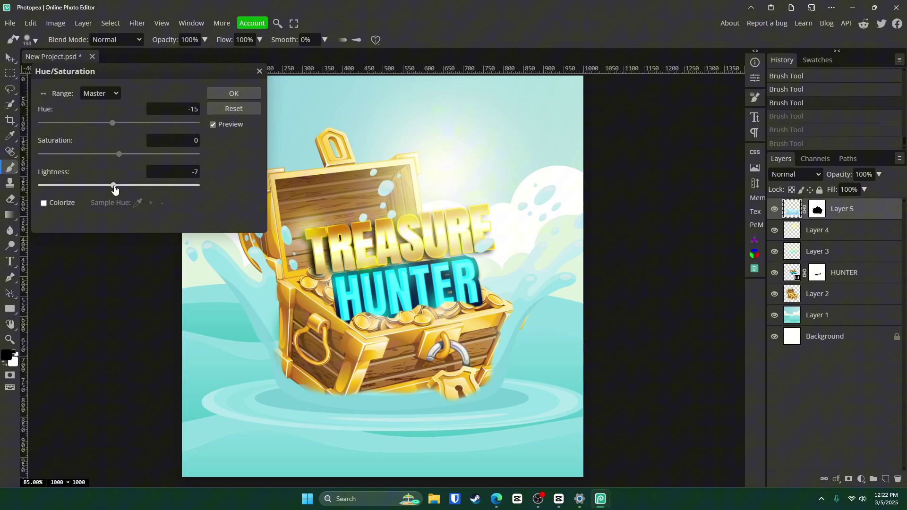
click(232, 93)
key(z)
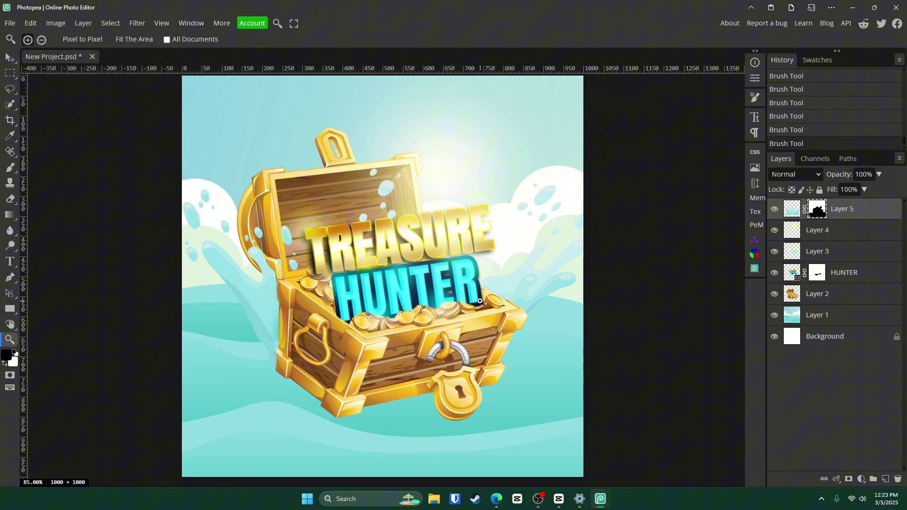
key(Delete)
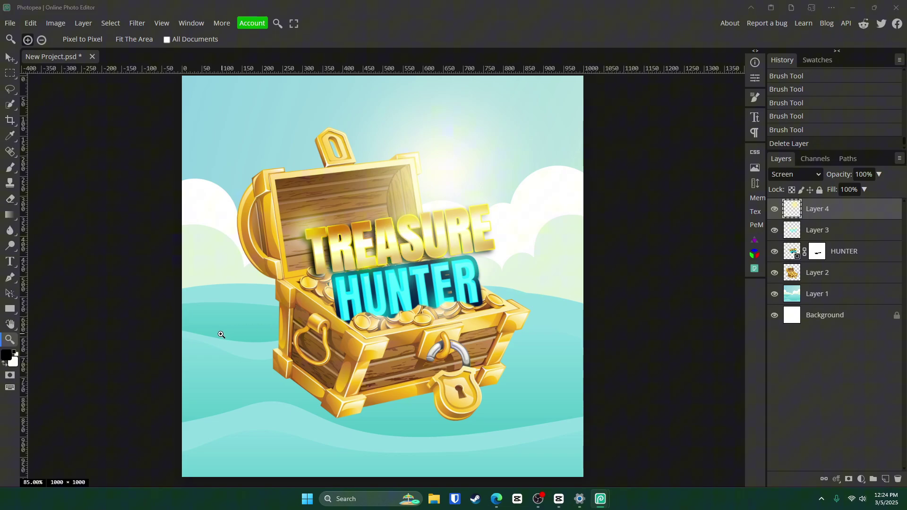
Add a new layer and paint black around the canvas edges with a large soft brush
scroll(304, 350, down, 2)
scroll(243, 338, up, 3)
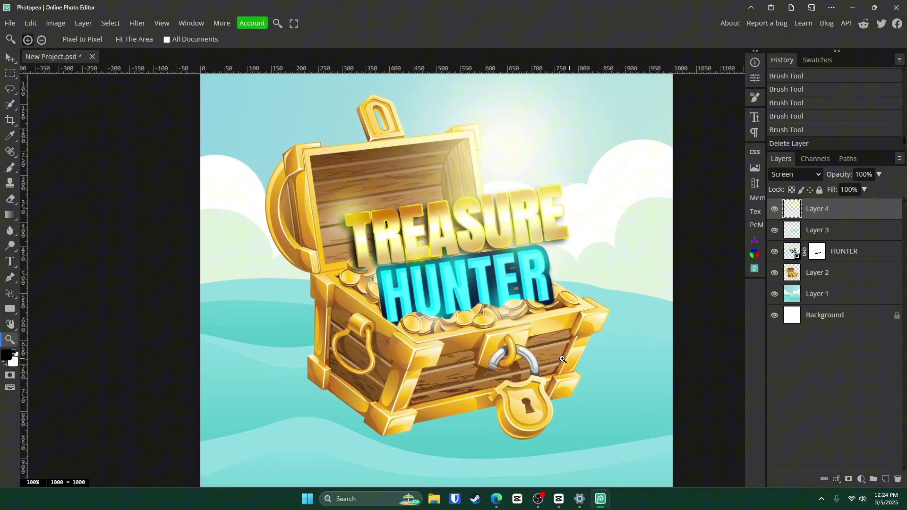
scroll(457, 350, down, 4)
scroll(591, 399, up, 1)
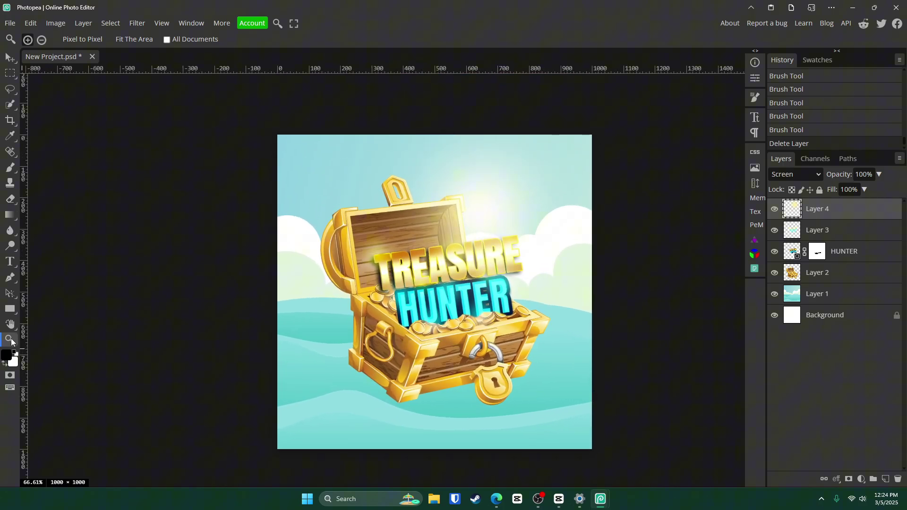
scroll(581, 312, down, 1)
scroll(581, 312, up, 1)
click(885, 479)
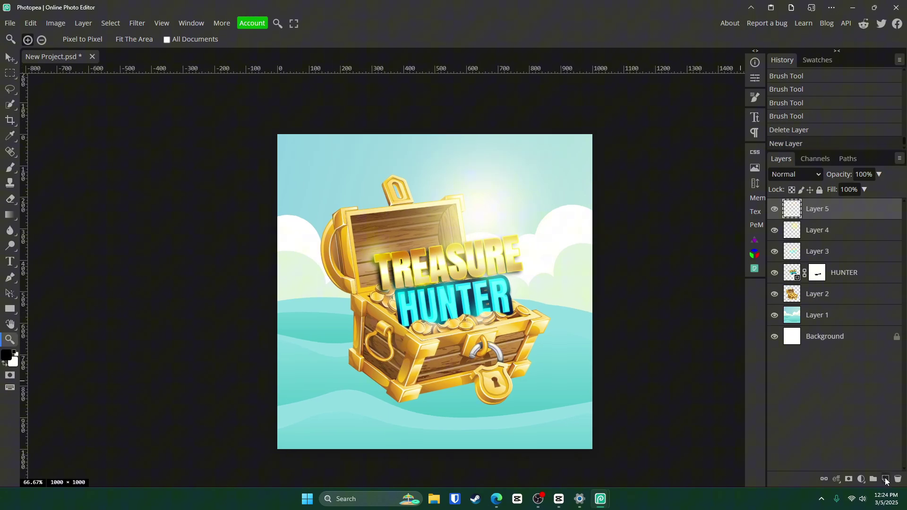
key(b)
key(bracketright)
key(bracketright)
key(bracketright)
mouse_move(285, 138)
mouse_down()
mouse_move(276, 216)
mouse_move(302, 444)
mouse_move(349, 460)
mouse_move(543, 450)
mouse_move(601, 389)
mouse_move(585, 206)
mouse_move(603, 197)
mouse_up()
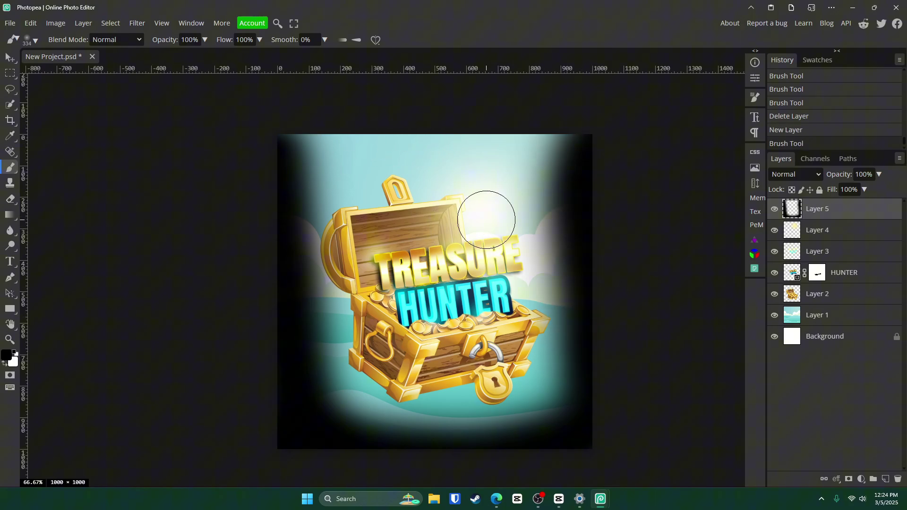
Lower the vignette layer to 17% opacity and toggle it to compare
click(879, 174)
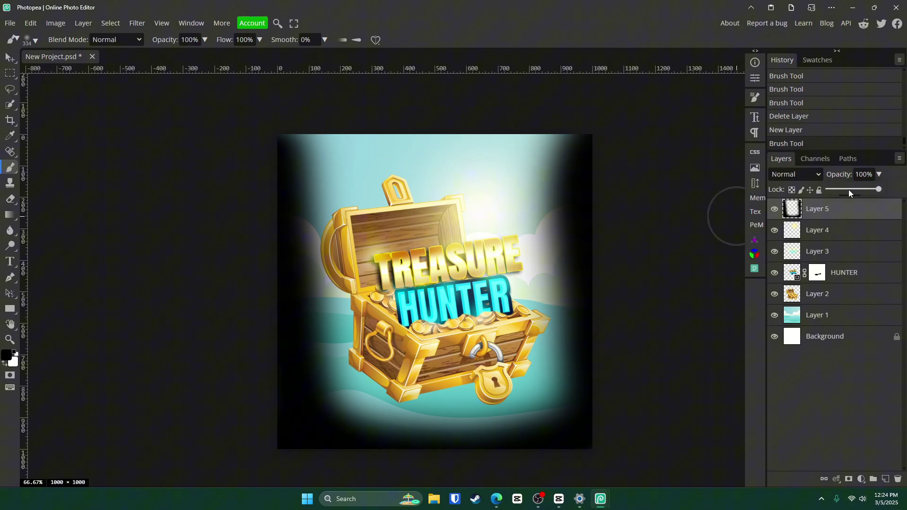
drag(848, 189, 837, 191)
click(774, 211)
click(772, 212)
click(10, 339)
click(479, 341)
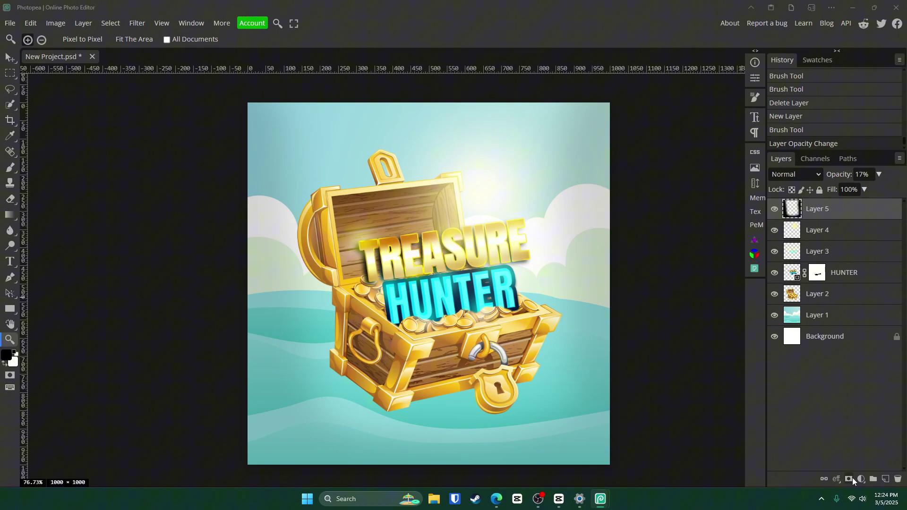
Add a Curves adjustment layer with the lower point pulled down to deepen shadows
click(861, 479)
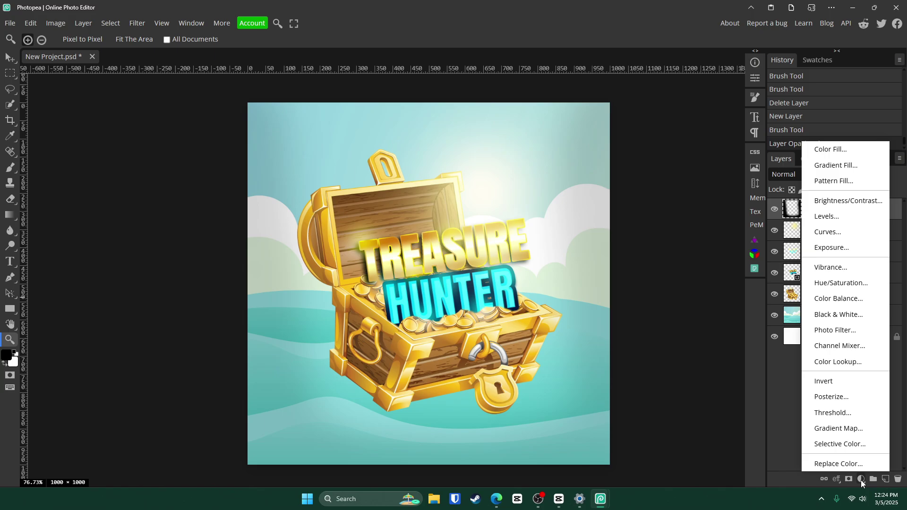
click(830, 233)
drag(699, 177, 699, 173)
click(626, 249)
drag(626, 249, 628, 256)
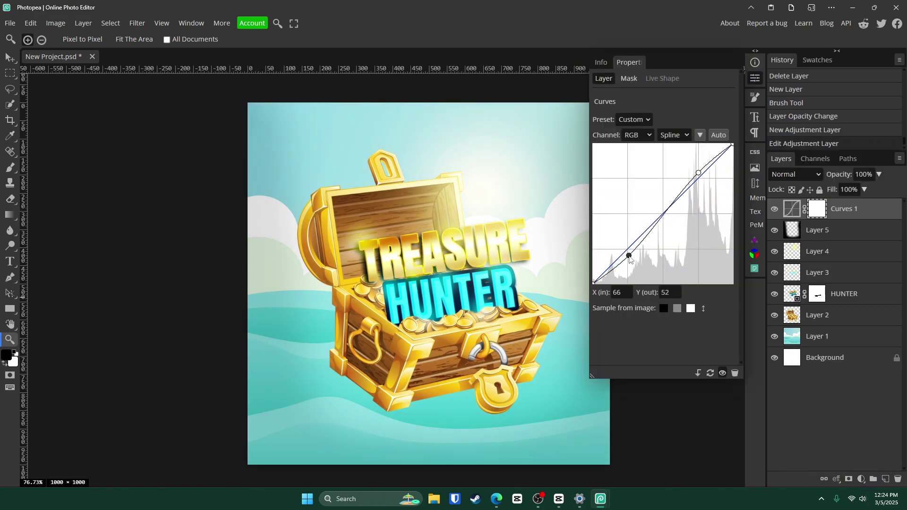
Add Color Balance: shadows Cyan-Red 45, Yellow-Blue 35, Preserve Luminosity off
click(861, 479)
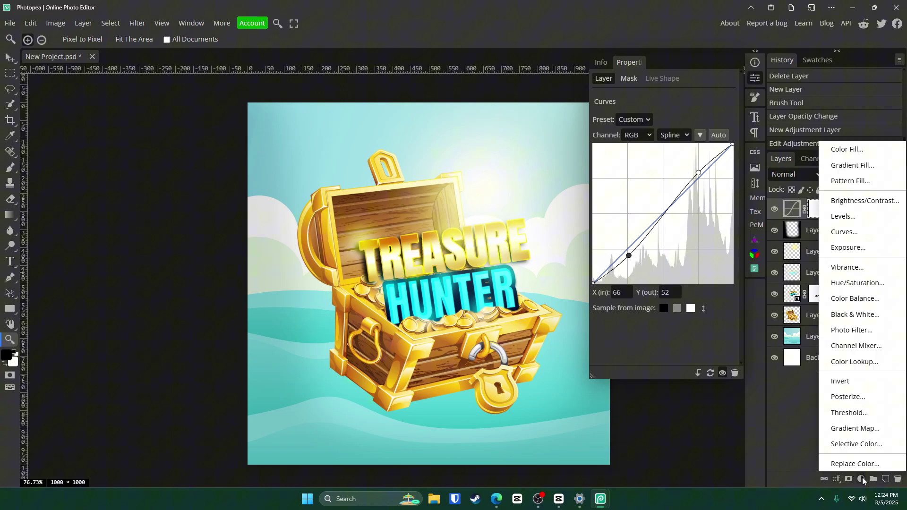
click(855, 298)
click(712, 136)
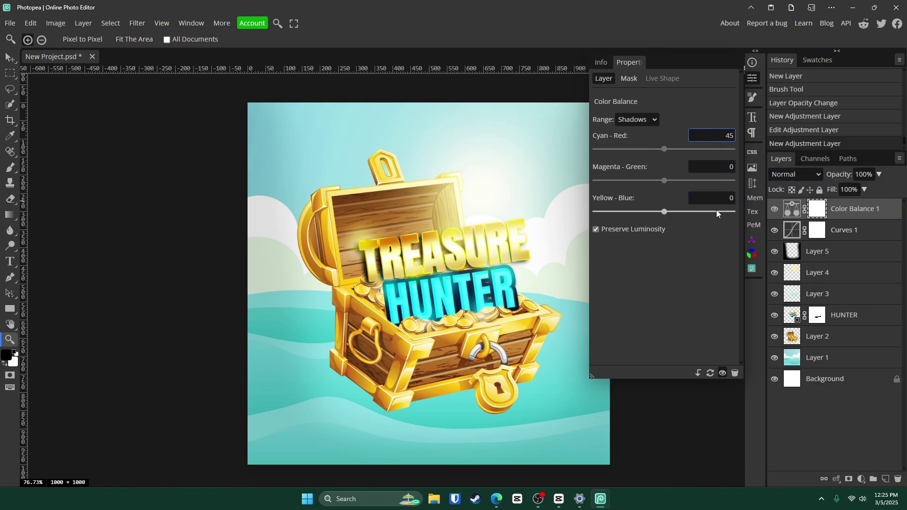
click(719, 198)
text(45)
key(Return)
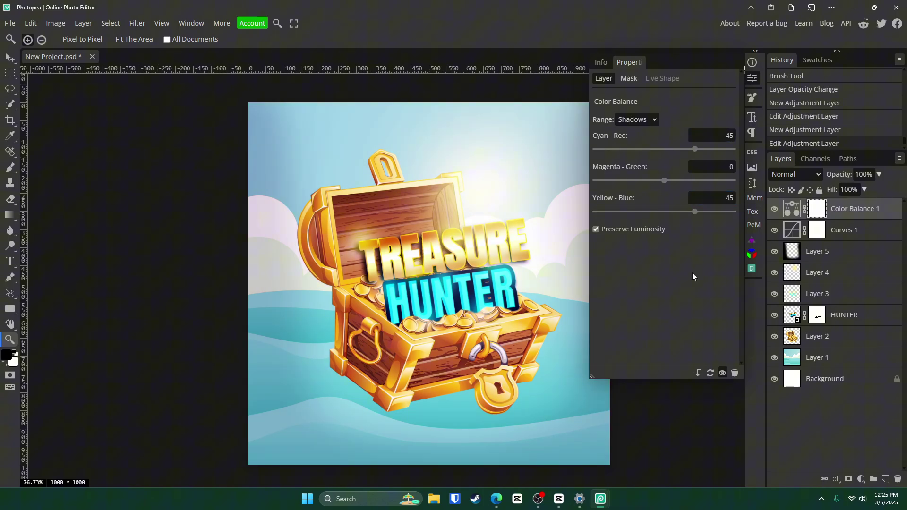
drag(695, 212, 679, 212)
click(596, 230)
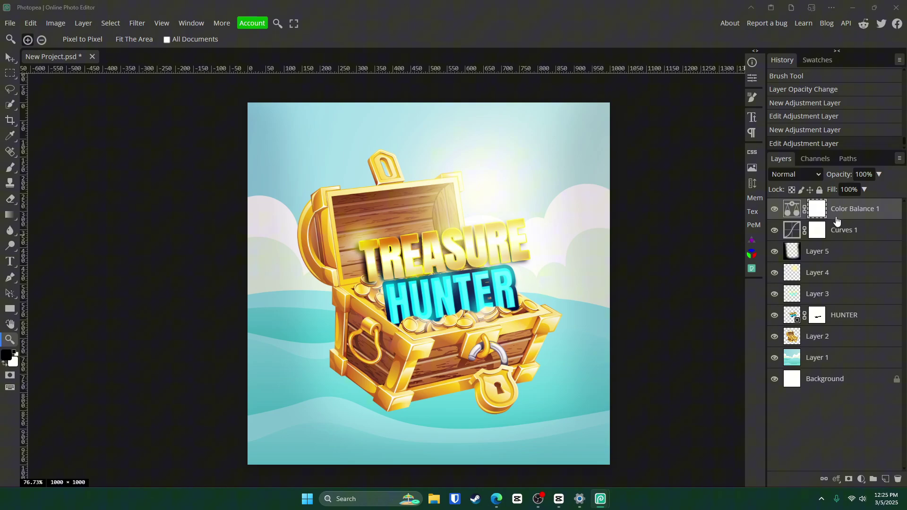
Add a Vibrance adjustment layer with vibrance 15 and saturation 5
click(862, 479)
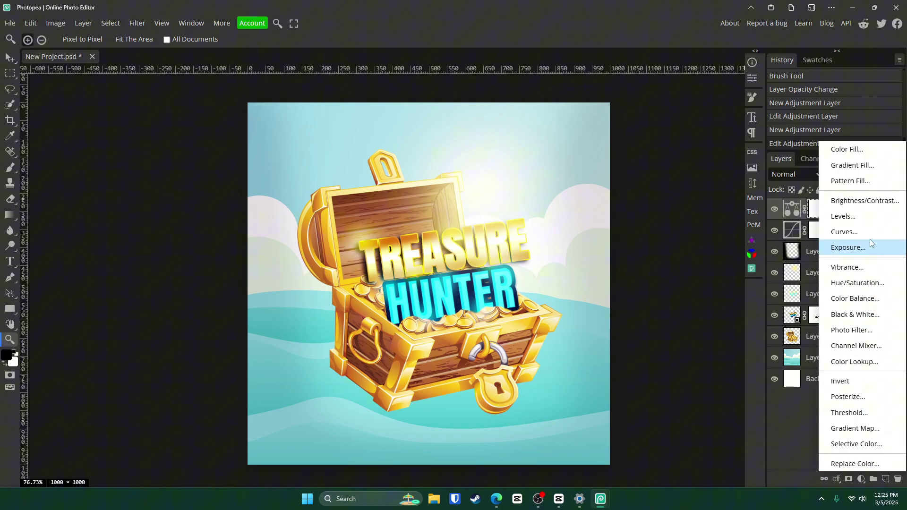
click(847, 268)
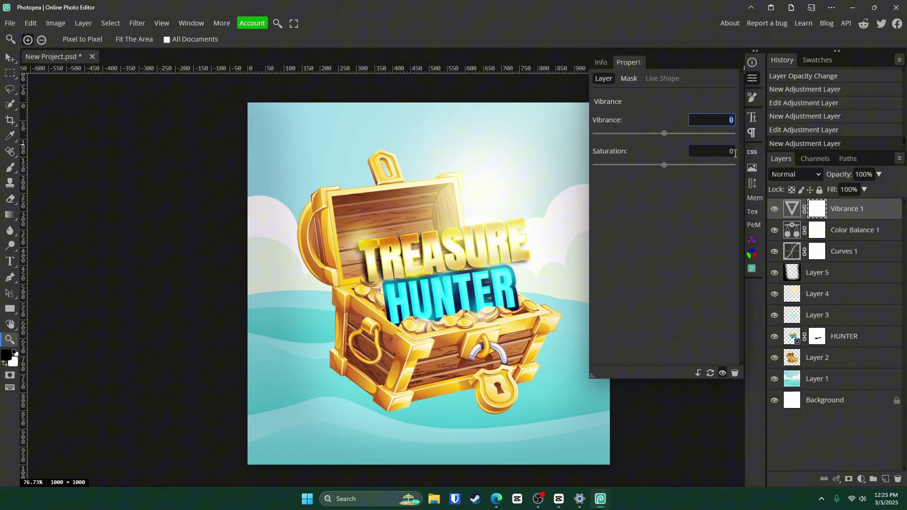
key(Return)
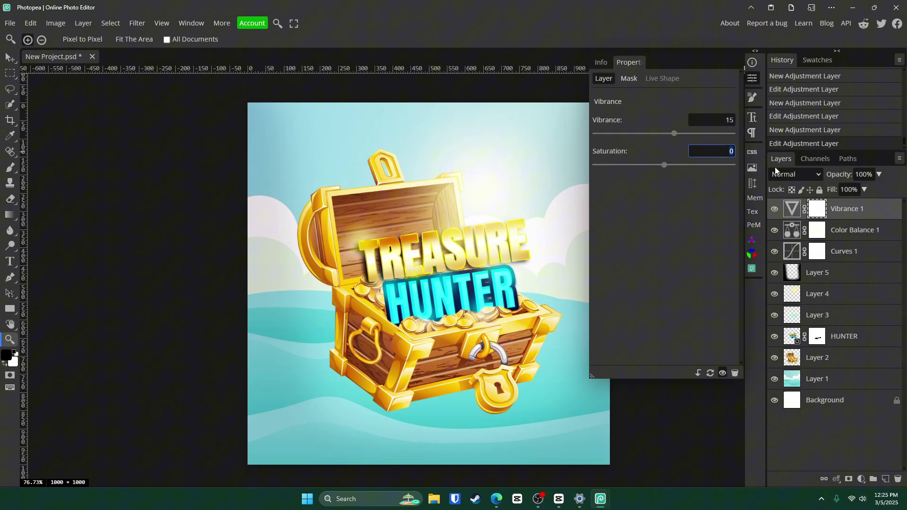
text(5)
key(Return)
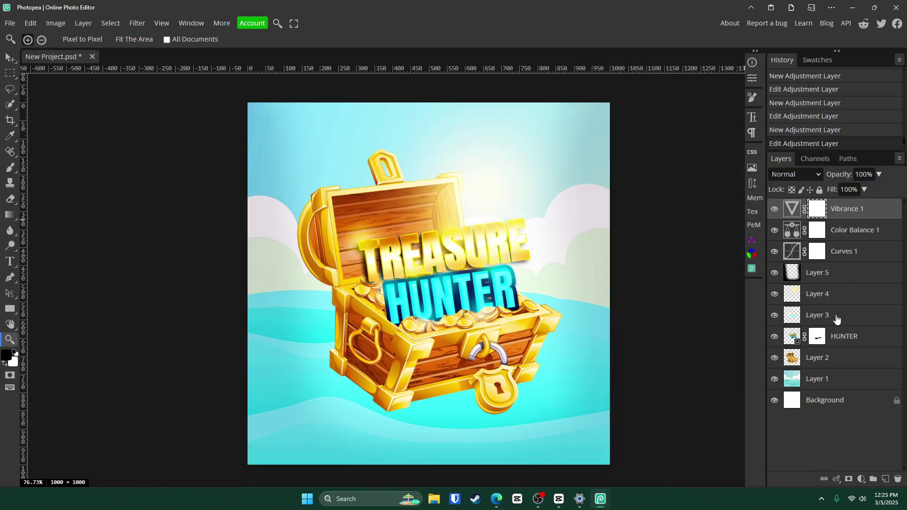
Set the Layer 3 glow to 36% opacity and mask it off TREASURE in black
click(837, 316)
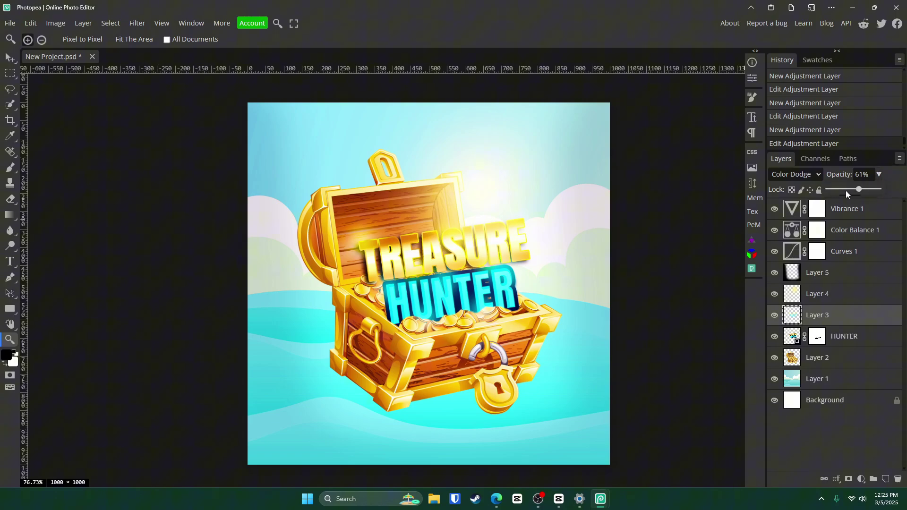
click(846, 191)
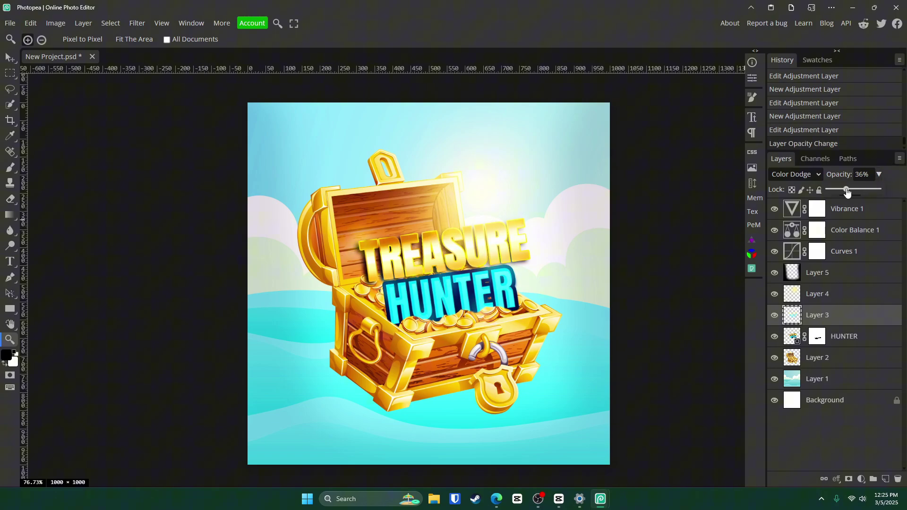
click(849, 479)
key(b)
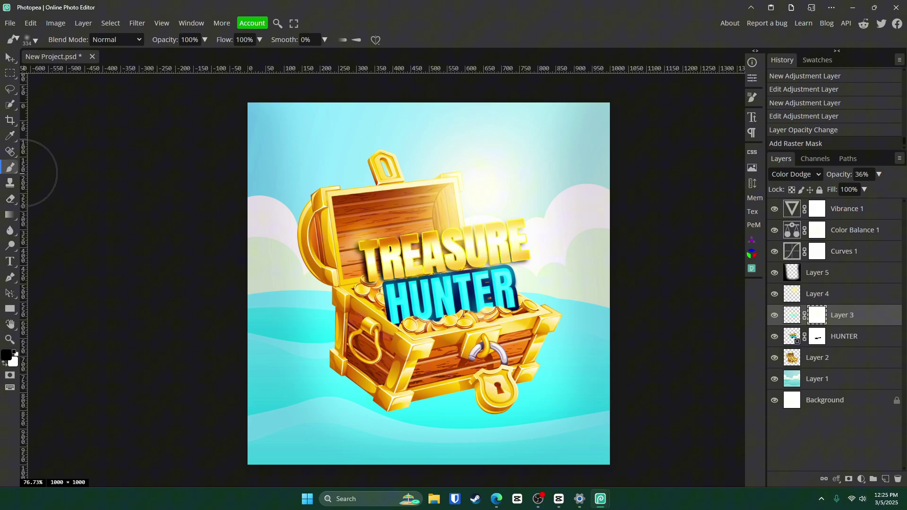
key(bracketleft)
key(bracketleft)
key(bracketleft)
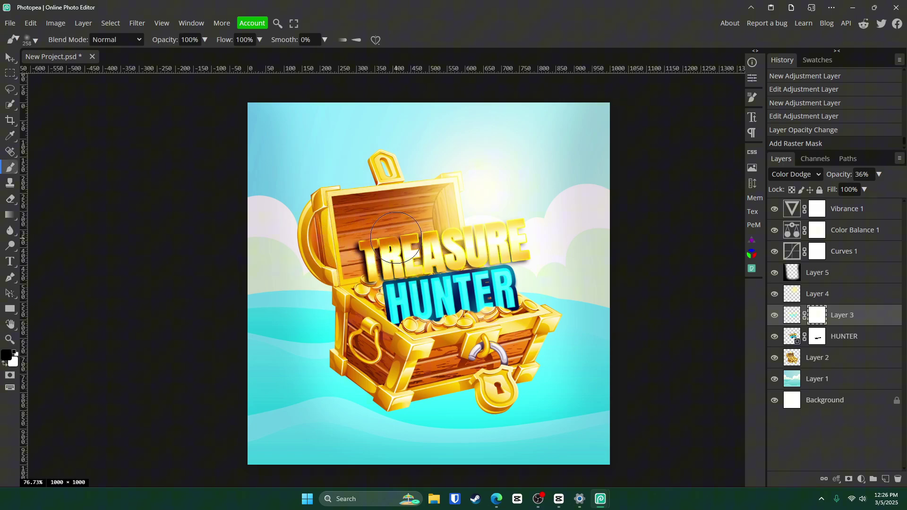
mouse_move(510, 228)
mouse_down()
mouse_move(404, 257)
mouse_move(349, 255)
mouse_up()
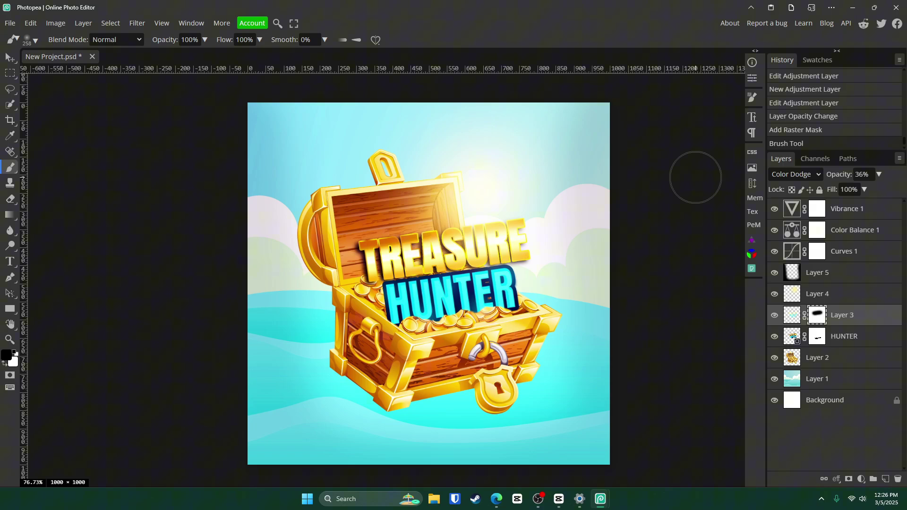
Export via File > Export as > JPG at 100% quality, 1000 × 1000 px, and save
click(10, 22)
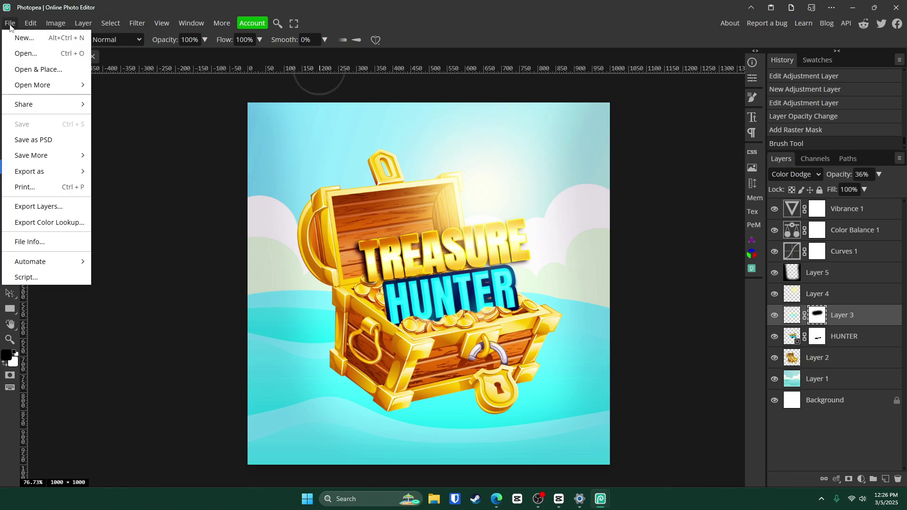
mouse_move(59, 175)
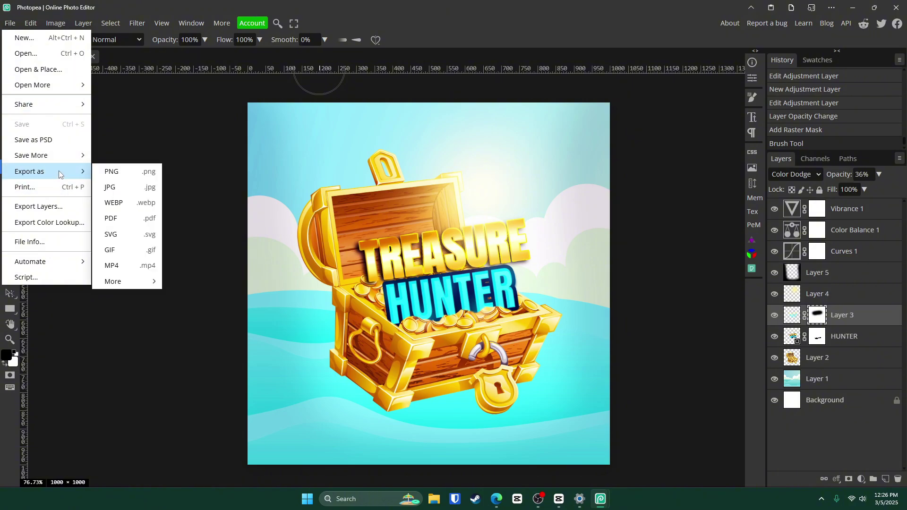
click(131, 189)
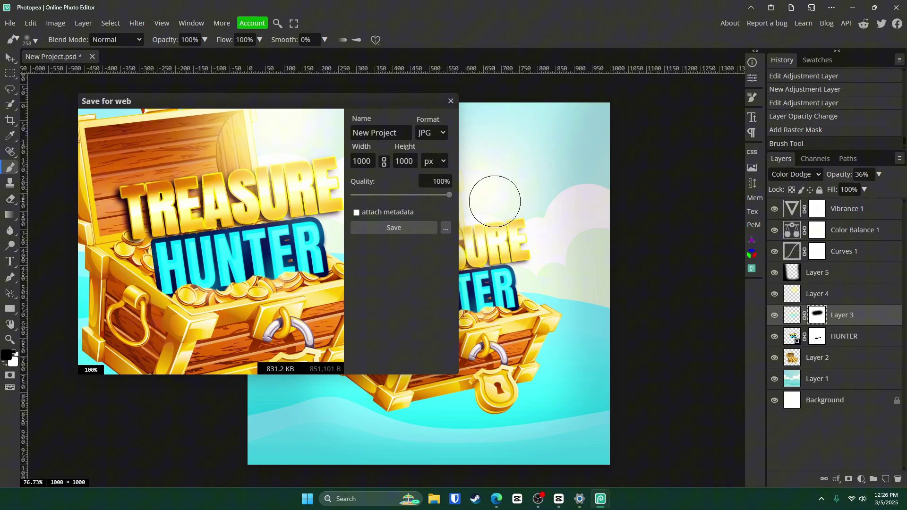
click(398, 229)
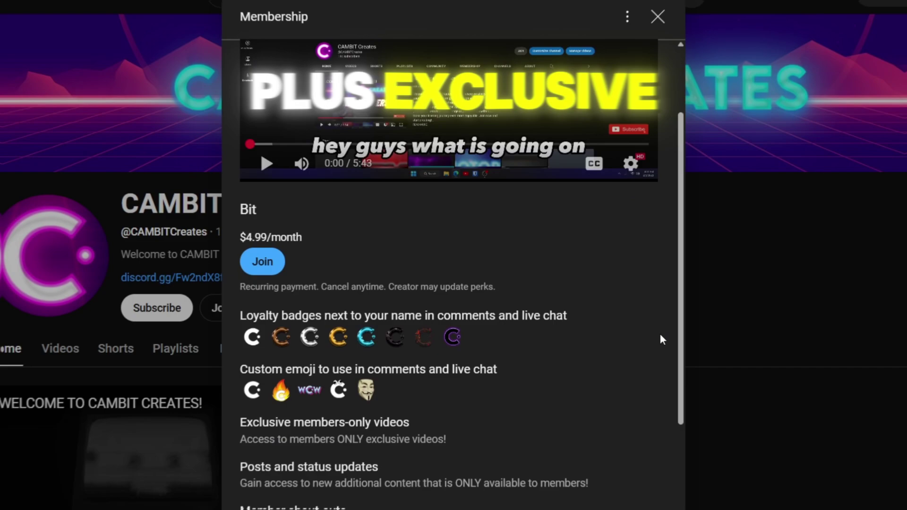
Browse general-chat, memes, graphics and ask-me-anything, then open #showcase and scroll its posts
scroll(662, 338, down, 3)
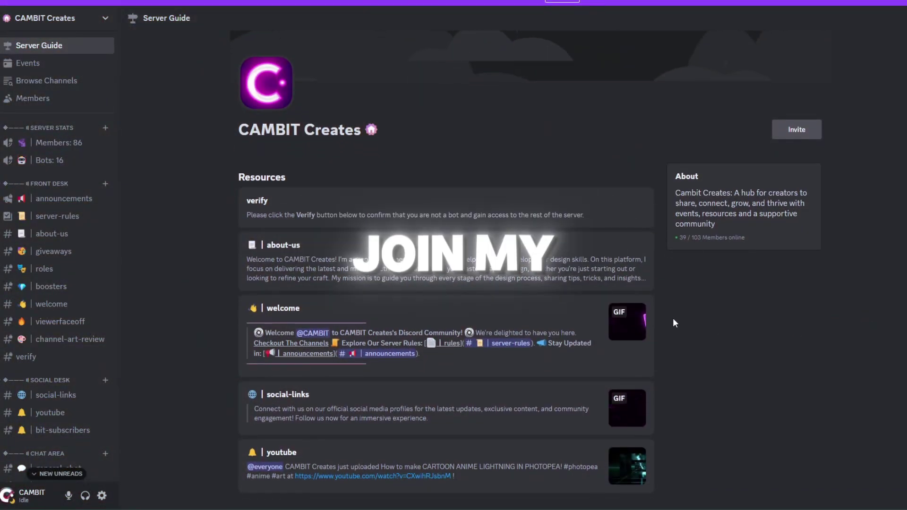
scroll(101, 263, down, 5)
click(58, 261)
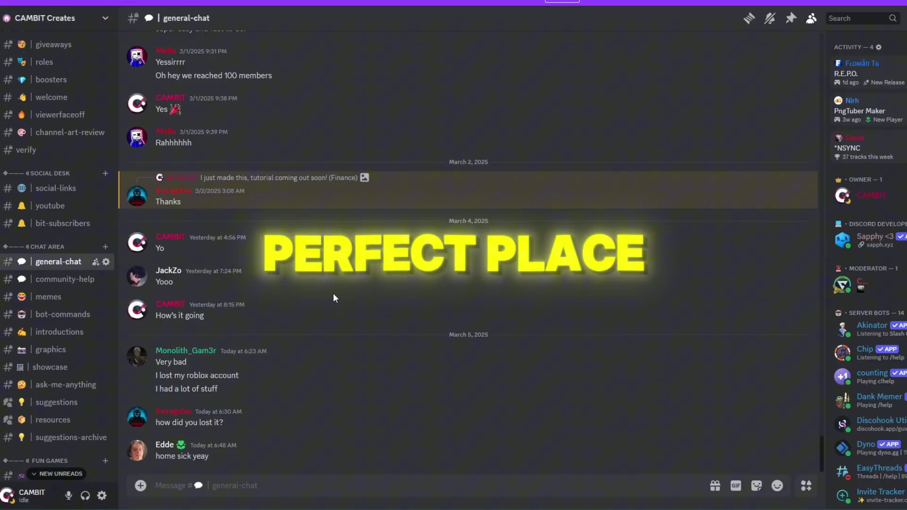
scroll(348, 307, up, 5)
click(26, 302)
click(42, 349)
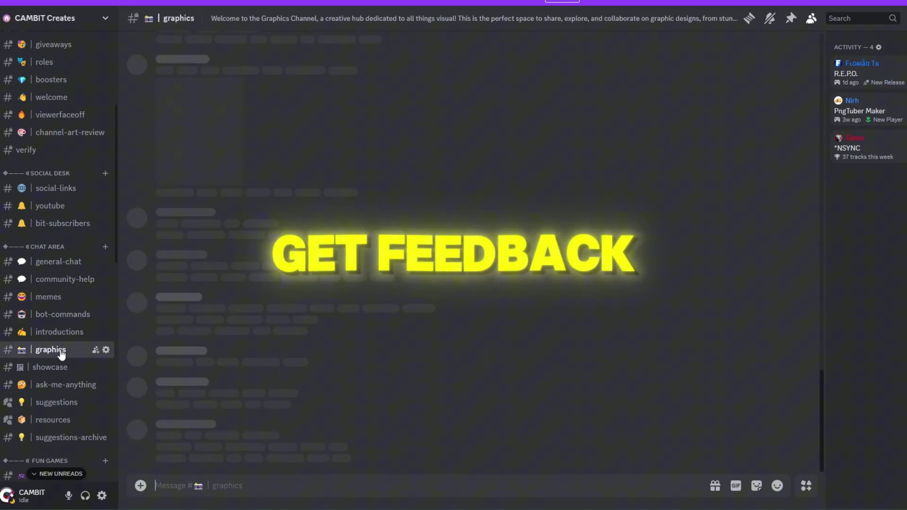
scroll(372, 323, up, 8)
click(56, 384)
click(50, 367)
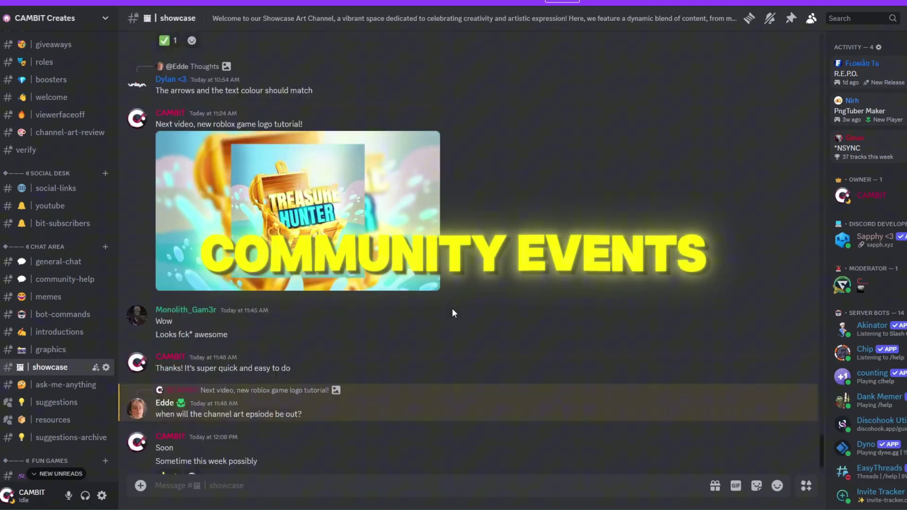
scroll(451, 326, up, 10)
scroll(447, 349, up, 3)
scroll(78, 307, down, 10)
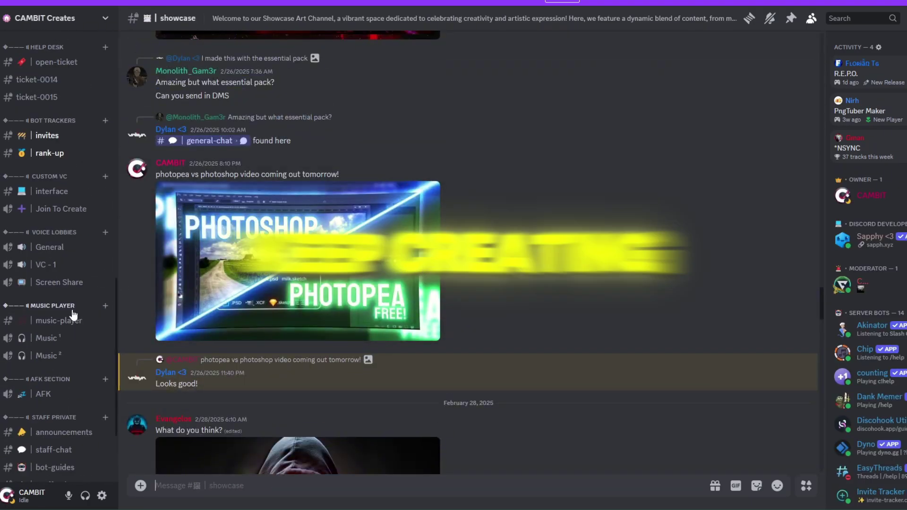